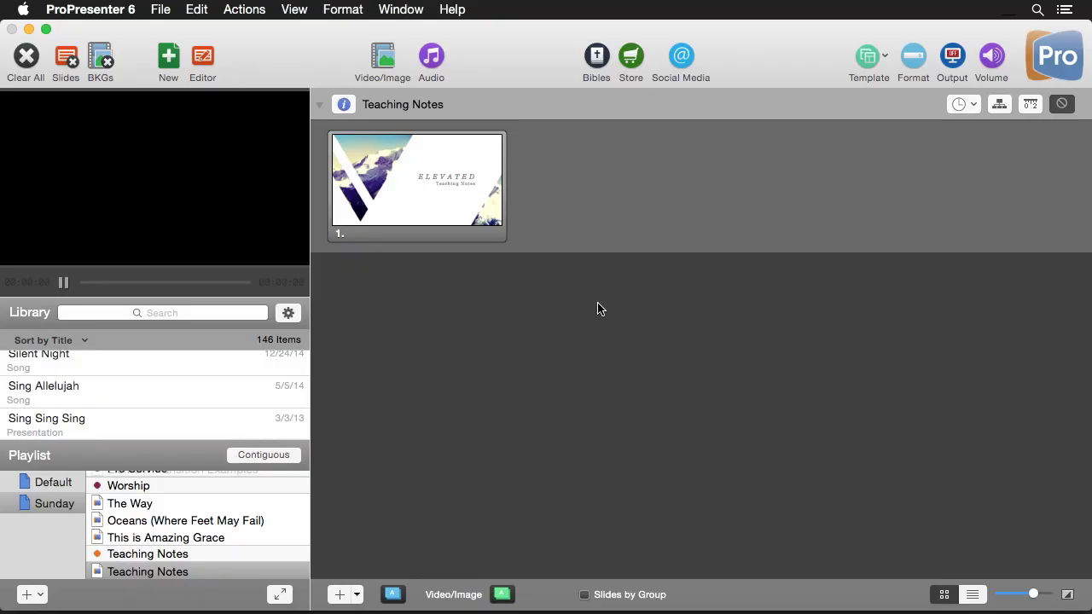
Show the Bibles panel, browse the Free translations, then return to purchased NLT, MSG and NIV
{"action": "left_click", "coordinate": [595, 58]}
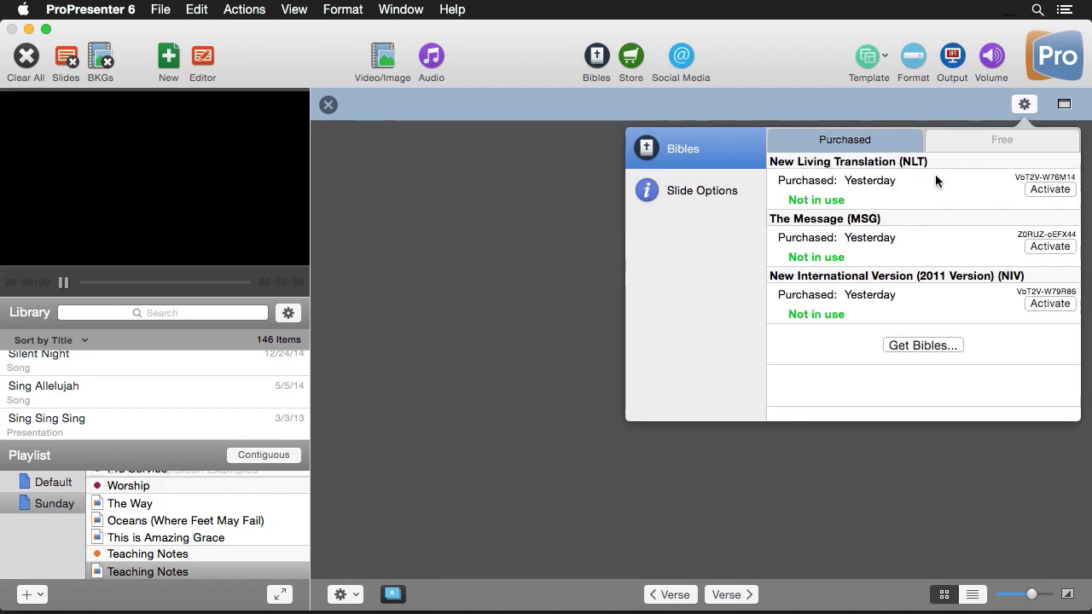
{"action": "left_click", "coordinate": [986, 141]}
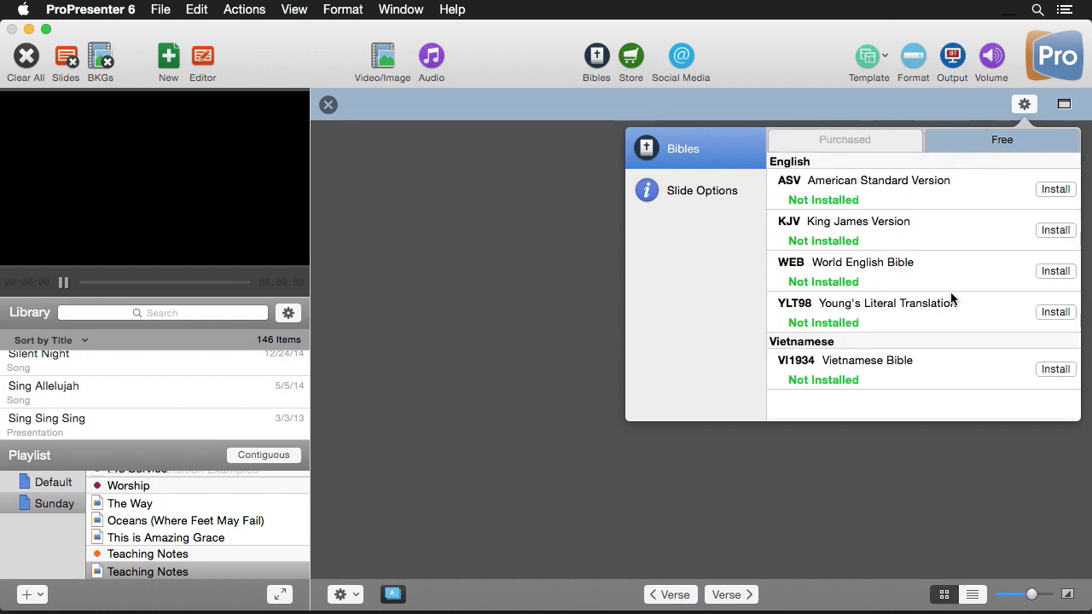
{"action": "left_click", "coordinate": [865, 143]}
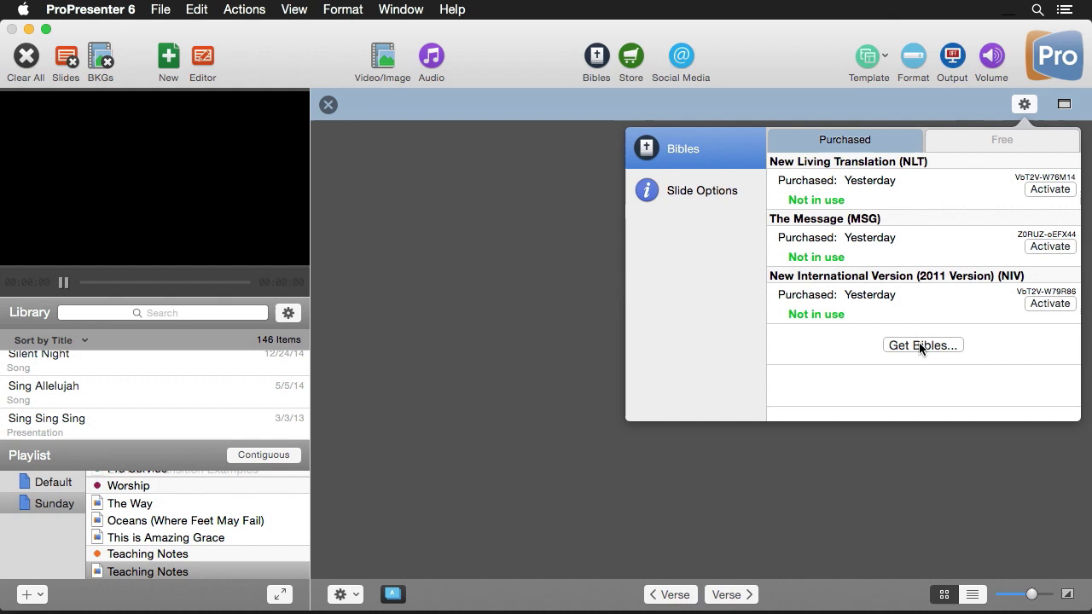
Activate the New Living Translation and browse the Bible book list in the reference field
{"action": "left_click", "coordinate": [1039, 190]}
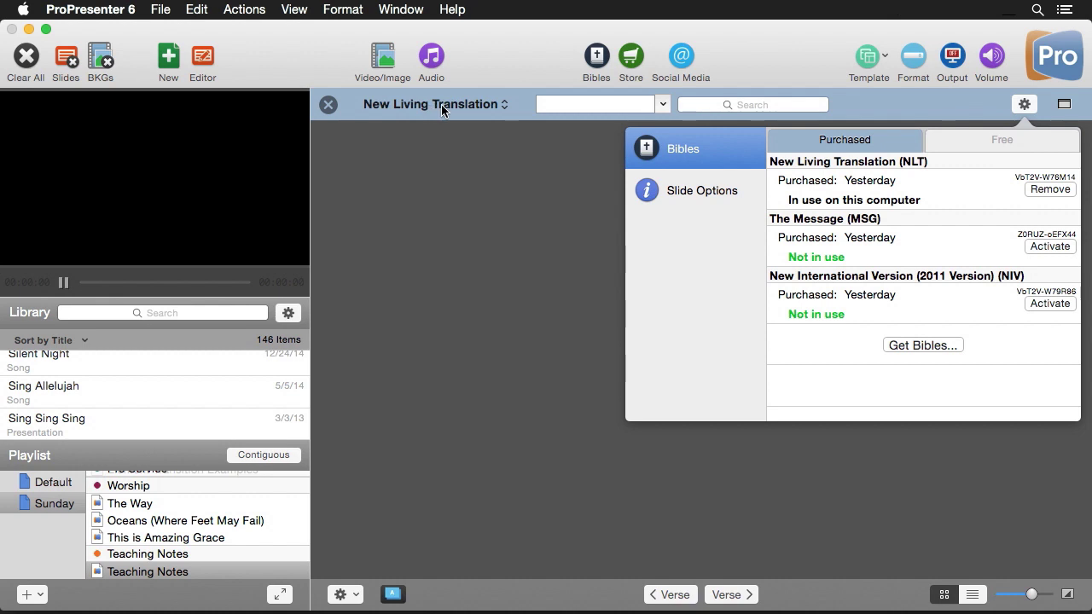
{"action": "left_click", "coordinate": [574, 104]}
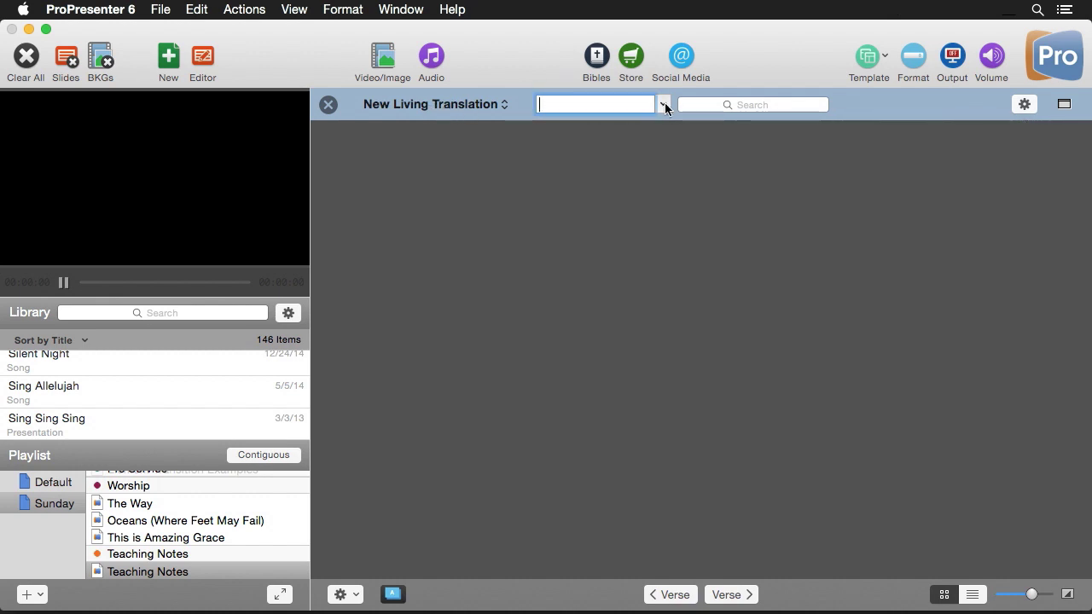
{"action": "left_click", "coordinate": [661, 104]}
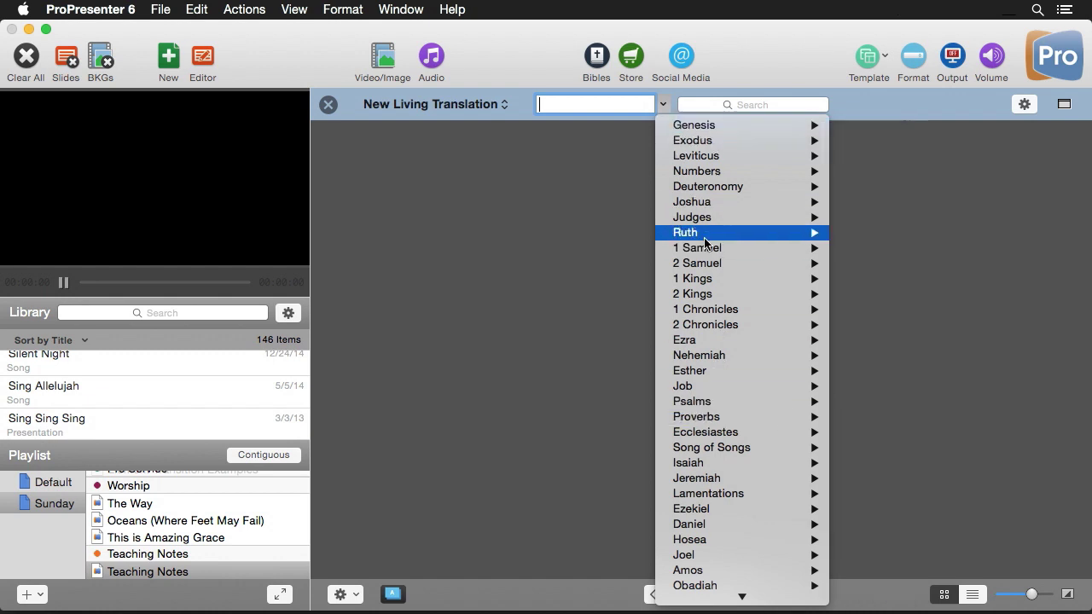
{"action": "left_click", "coordinate": [744, 101]}
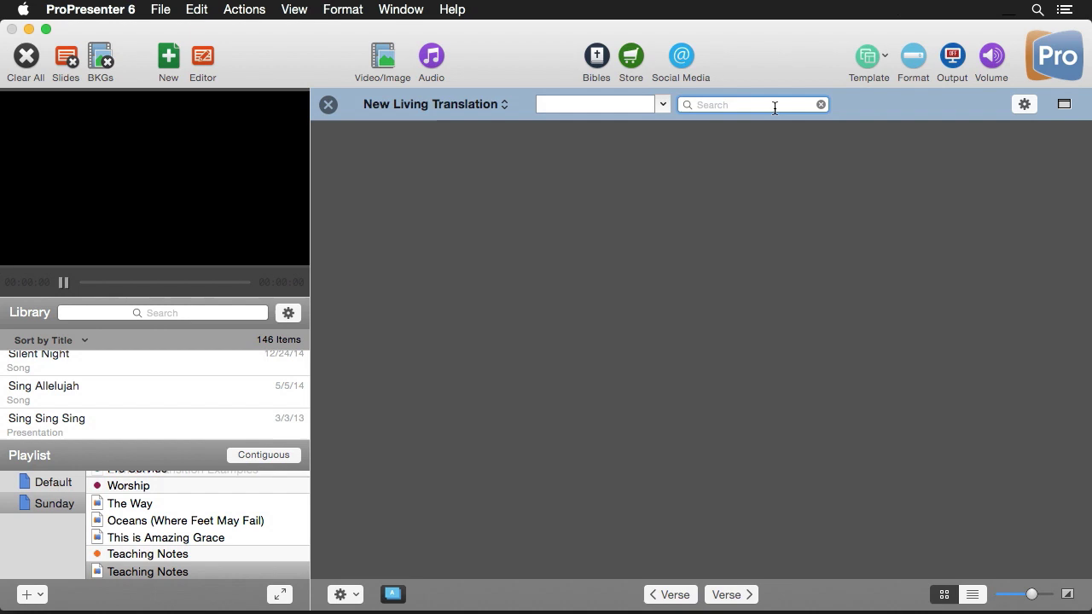
Install the free American Standard Version, keeping New Living Translation as the selected translation
{"action": "left_click", "coordinate": [1026, 106]}
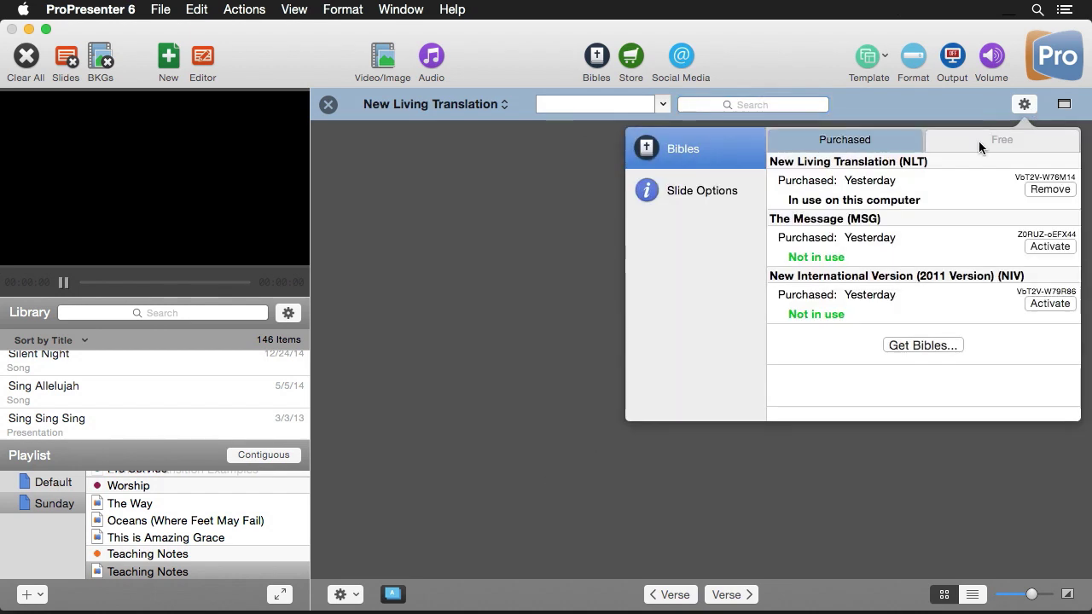
{"action": "left_click", "coordinate": [1002, 140]}
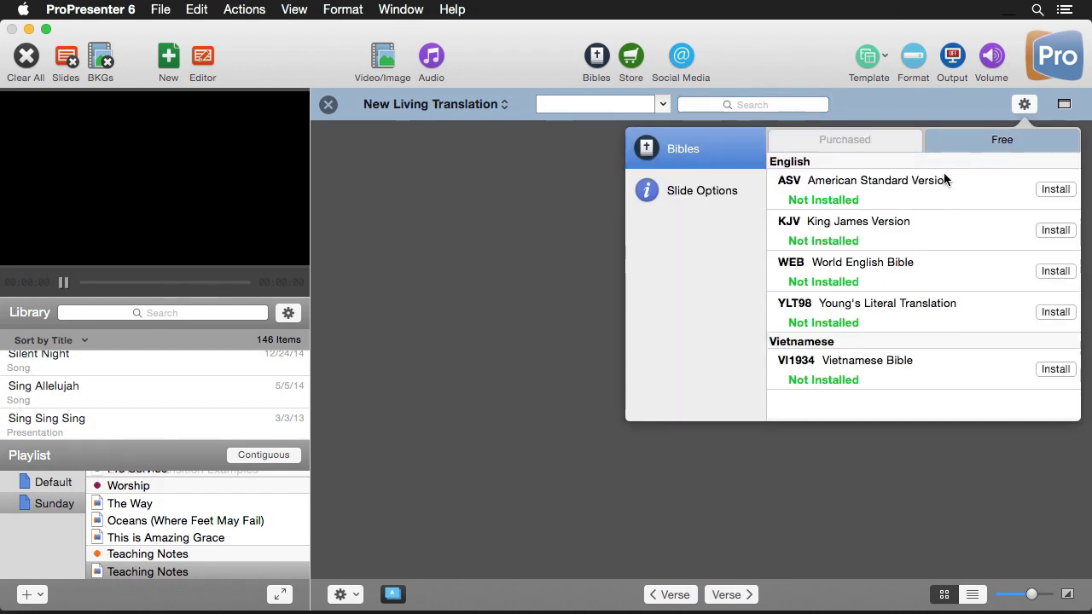
{"action": "left_click", "coordinate": [1052, 189]}
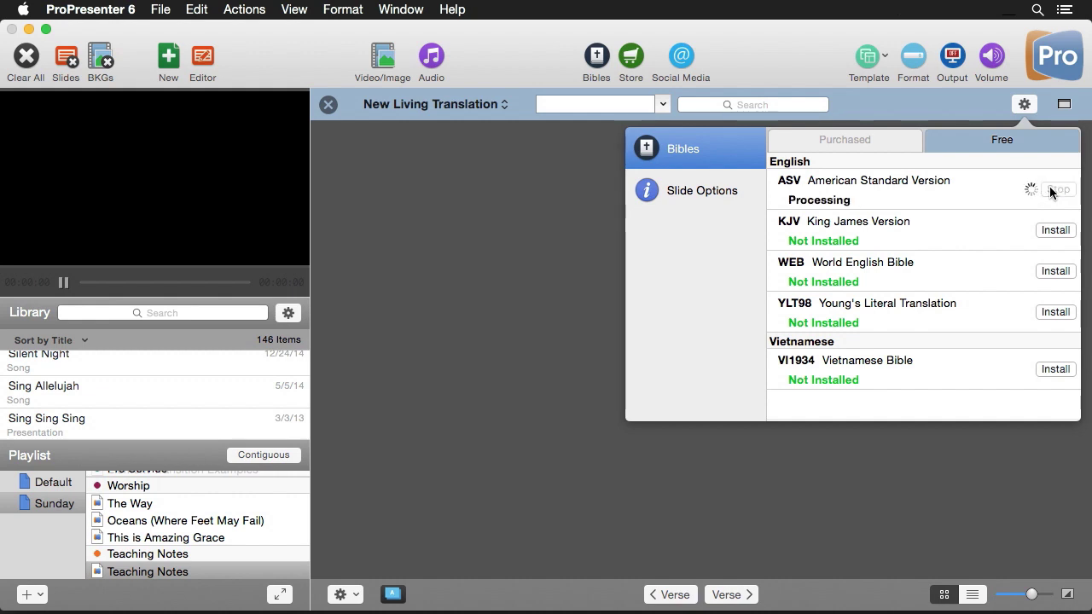
{"action": "left_click", "coordinate": [431, 104]}
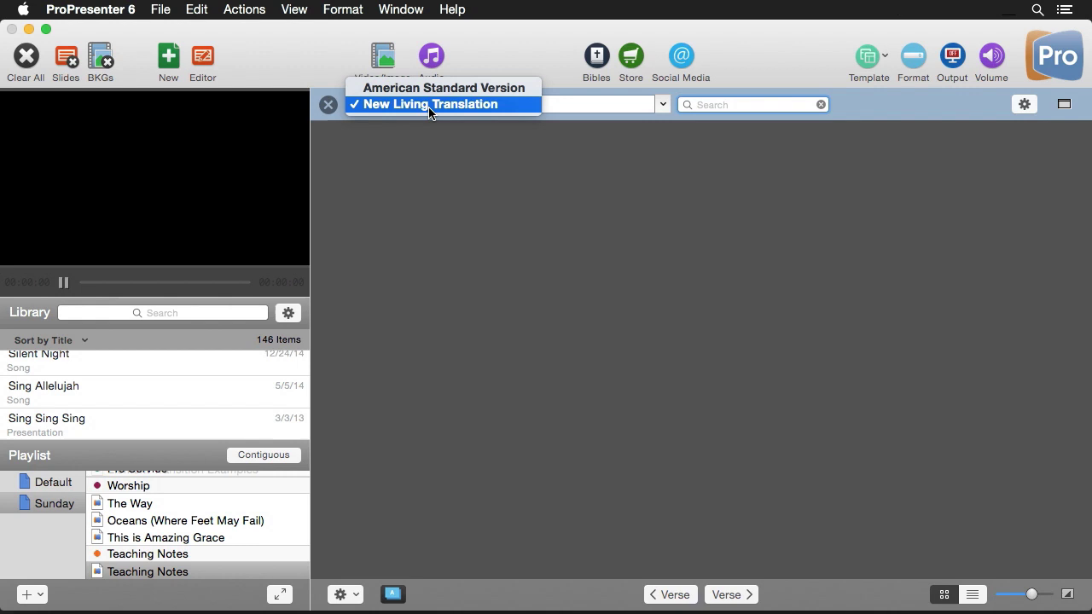
{"action": "left_click", "coordinate": [431, 104]}
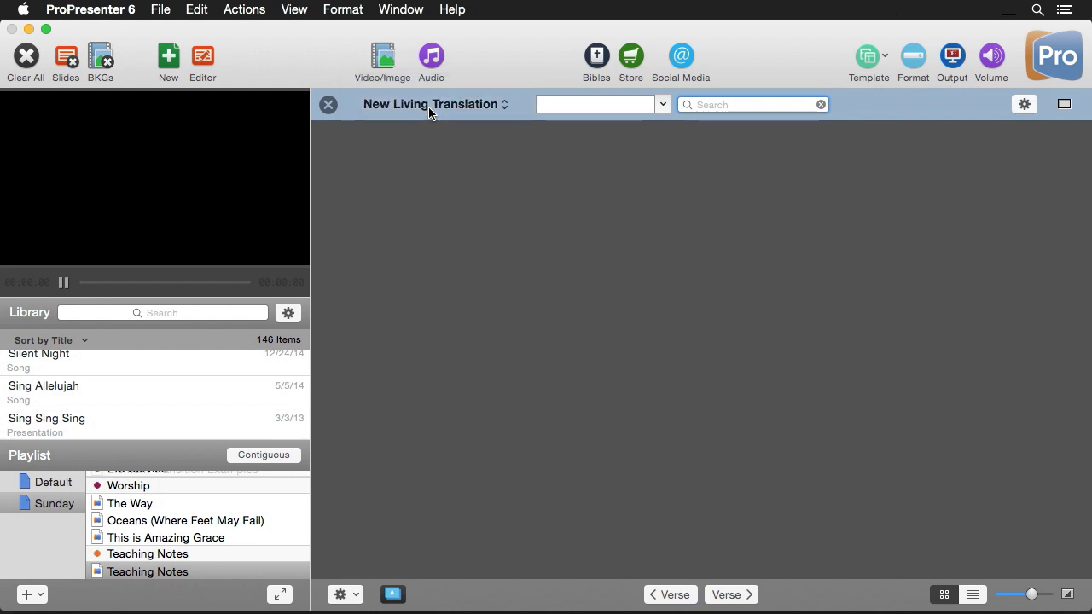
Bring up Slide Options from the Bibles gear menu
{"action": "left_click", "coordinate": [1024, 104]}
{"action": "left_click", "coordinate": [699, 190]}
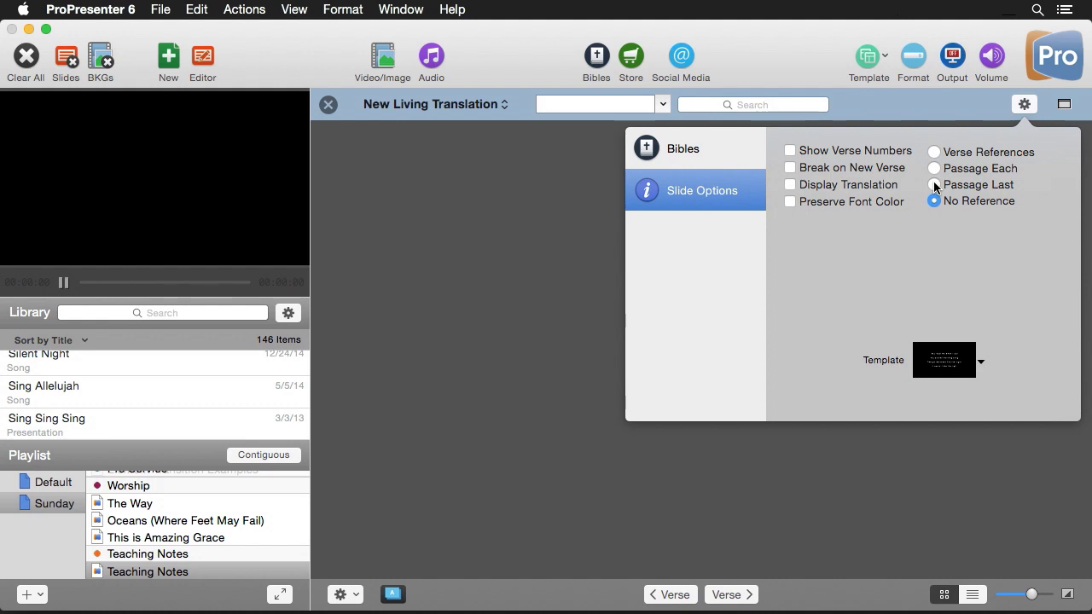
Set Passage Last, Preserve Font Color, Break on New Verse and the Impact Quote template
{"action": "left_click", "coordinate": [934, 185]}
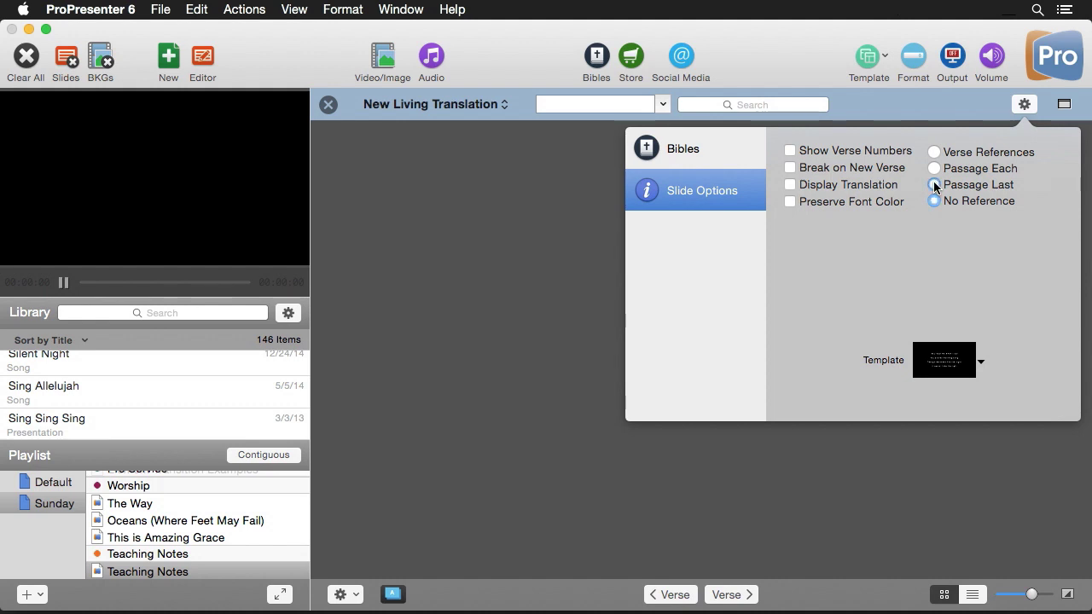
{"action": "left_click", "coordinate": [789, 203]}
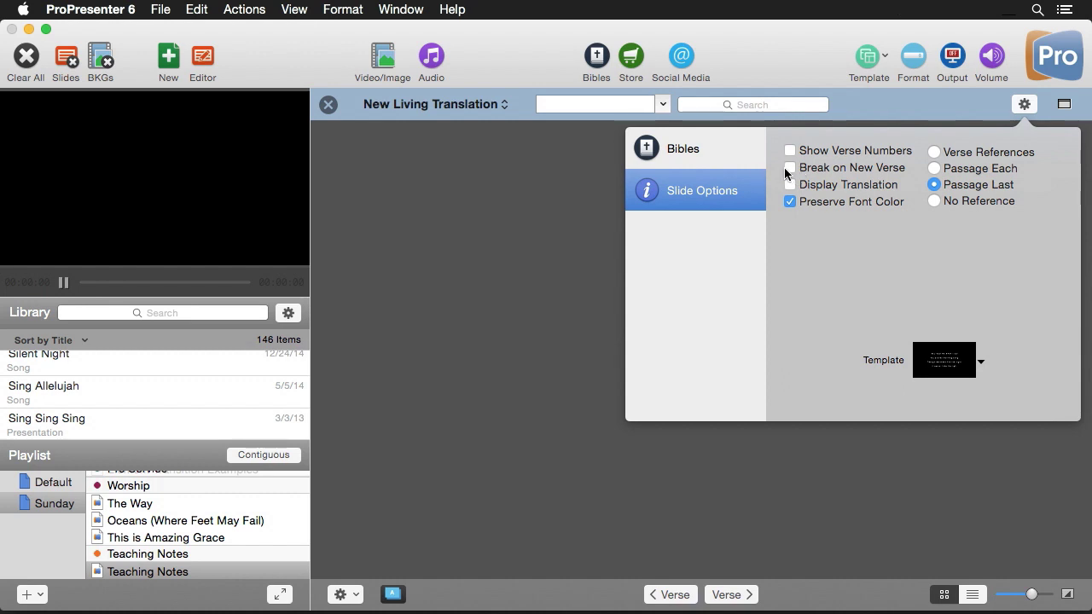
{"action": "left_click", "coordinate": [789, 168]}
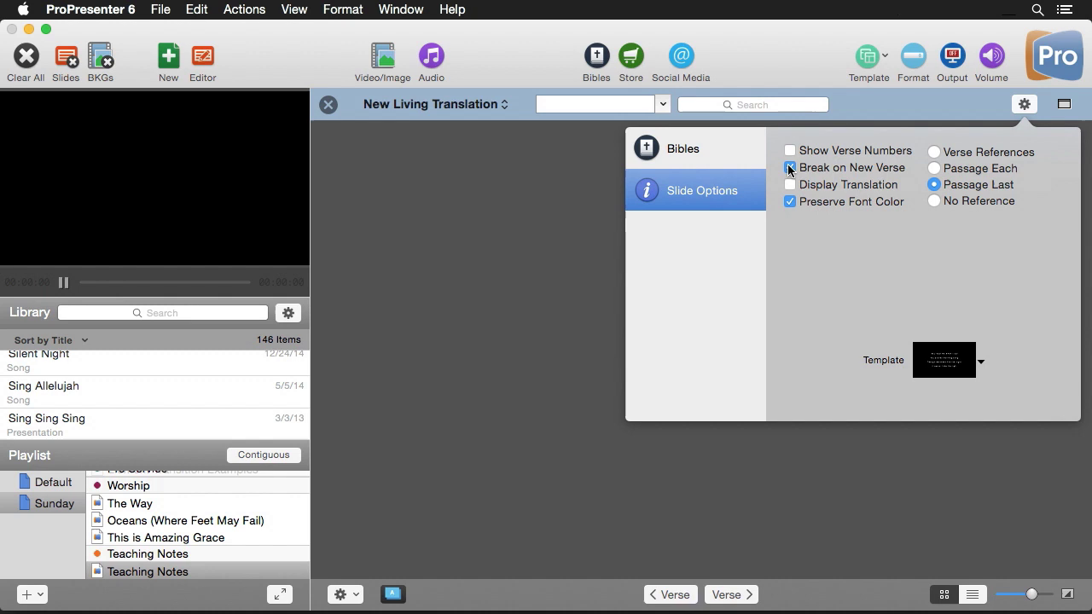
{"action": "left_click", "coordinate": [957, 362]}
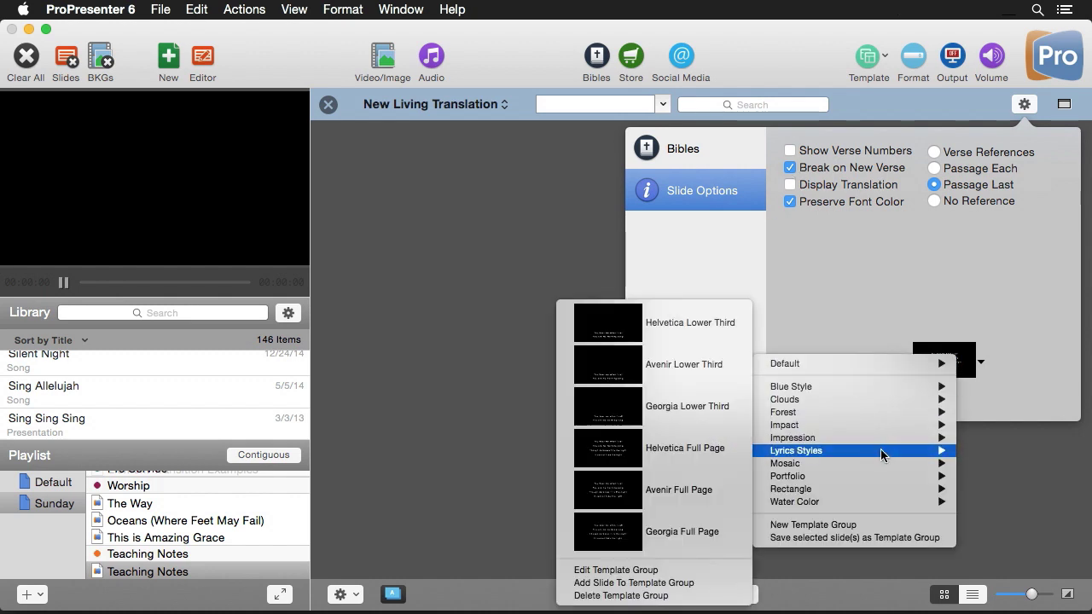
{"action": "mouse_move", "coordinate": [783, 425]}
{"action": "mouse_move", "coordinate": [819, 425]}
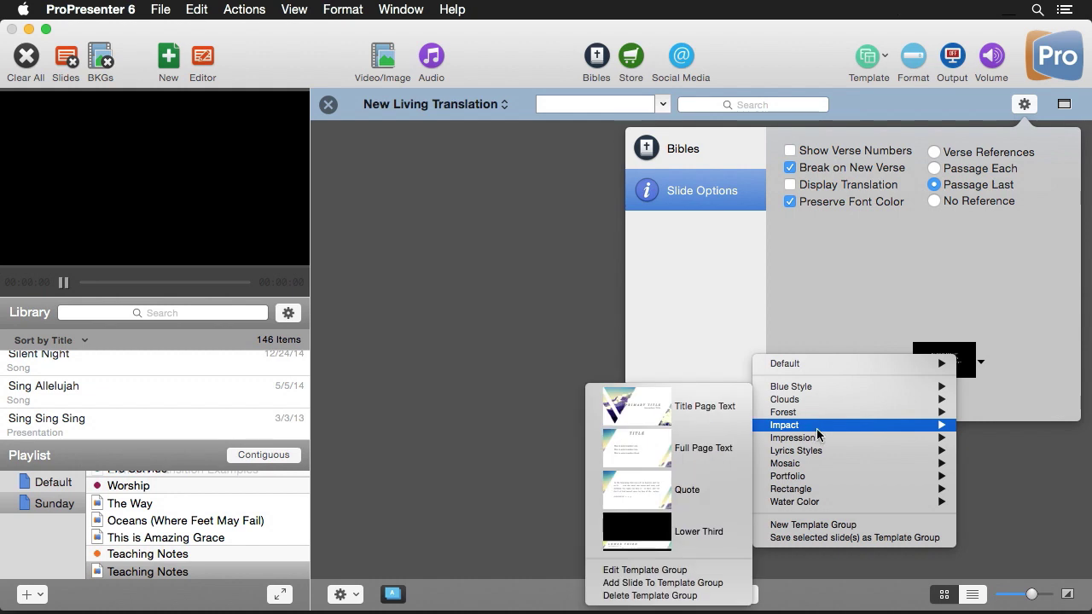
{"action": "left_click", "coordinate": [658, 497]}
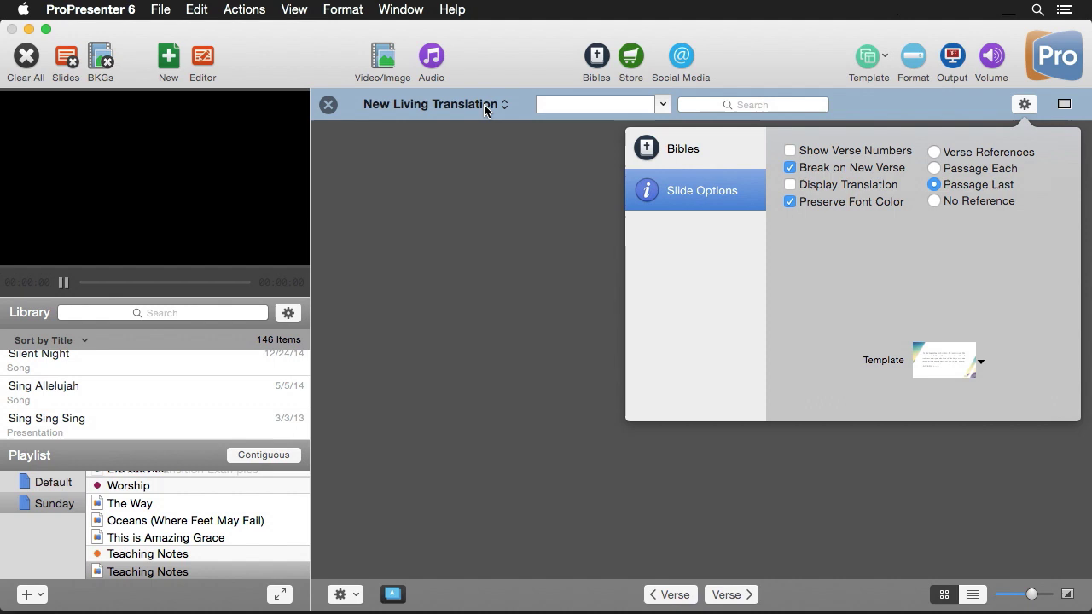
{"action": "left_click", "coordinate": [557, 105]}
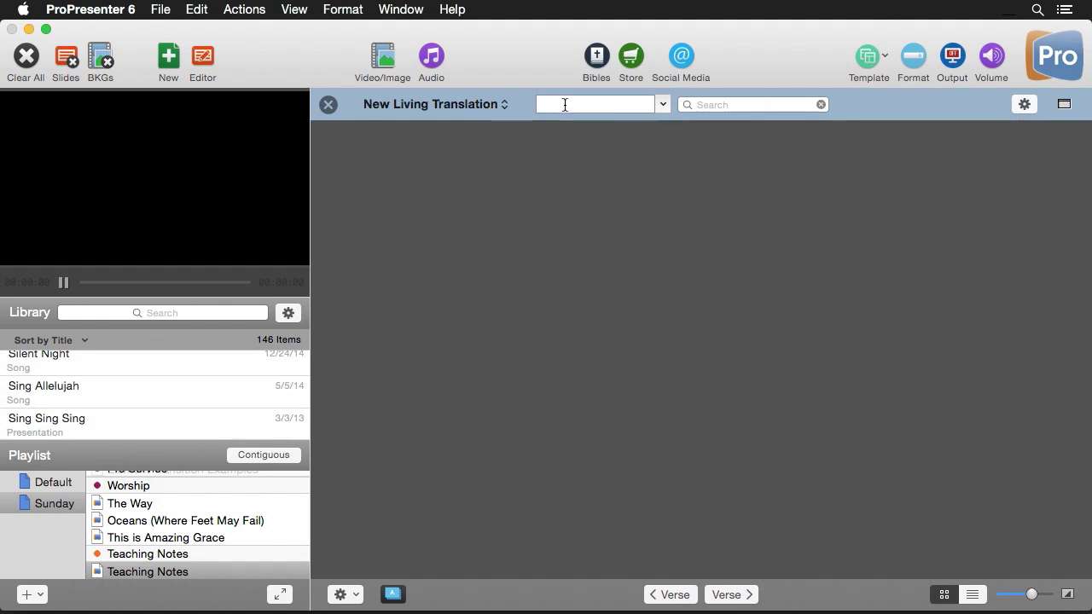
Load Luke 5:12-15 as four NLT verse slides and show verse 12 on output
{"action": "left_click", "coordinate": [661, 104]}
{"action": "left_click", "coordinate": [732, 100]}
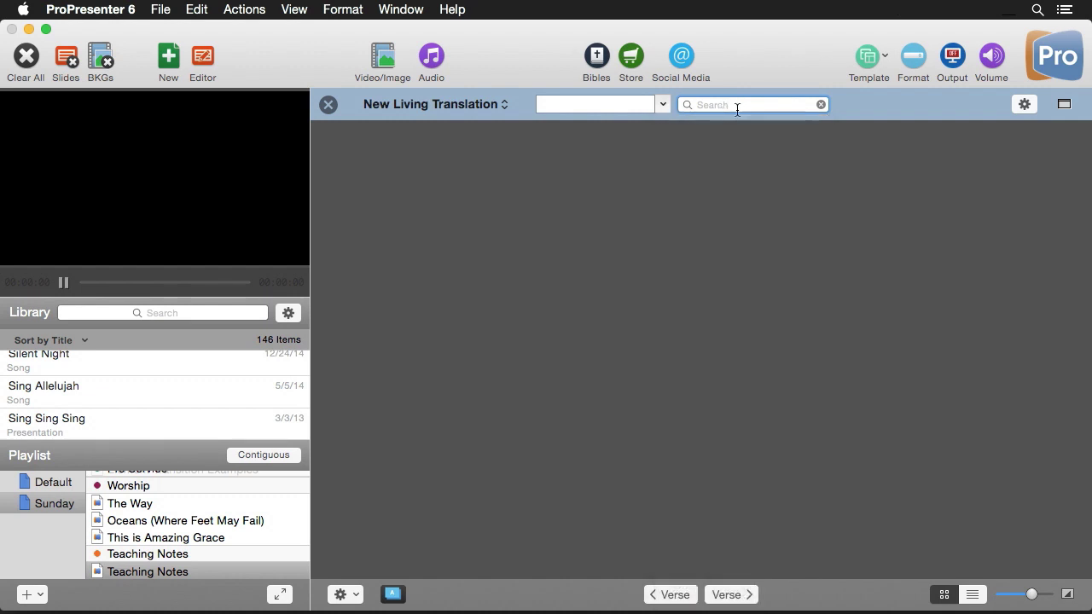
{"action": "left_click", "coordinate": [609, 103]}
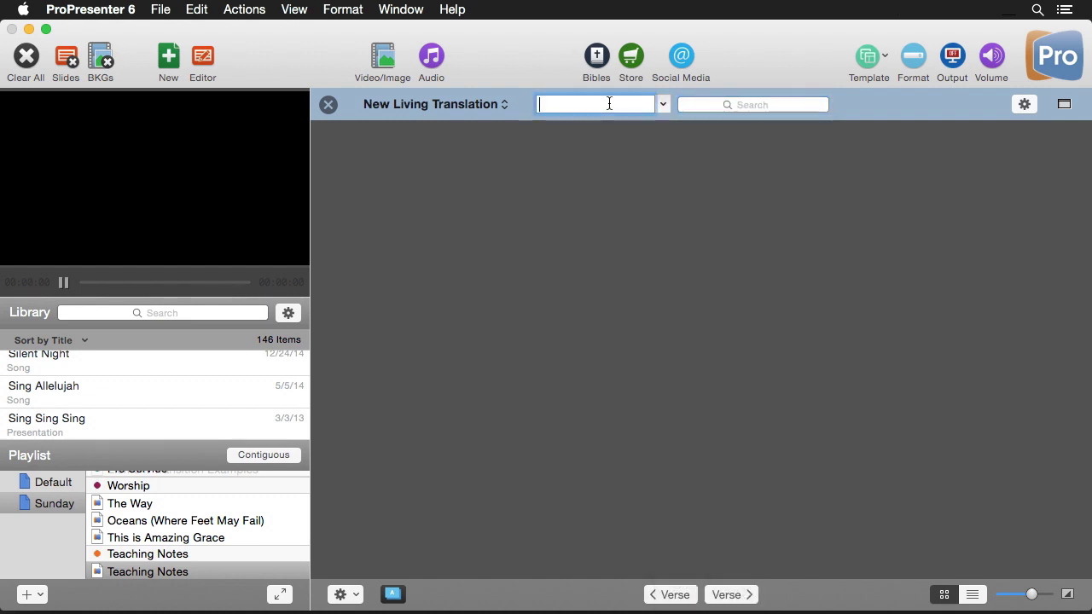
{"action": "type", "text": "Luke "}
{"action": "type", "text": "5:12-15"}
{"action": "key", "text": "Return"}
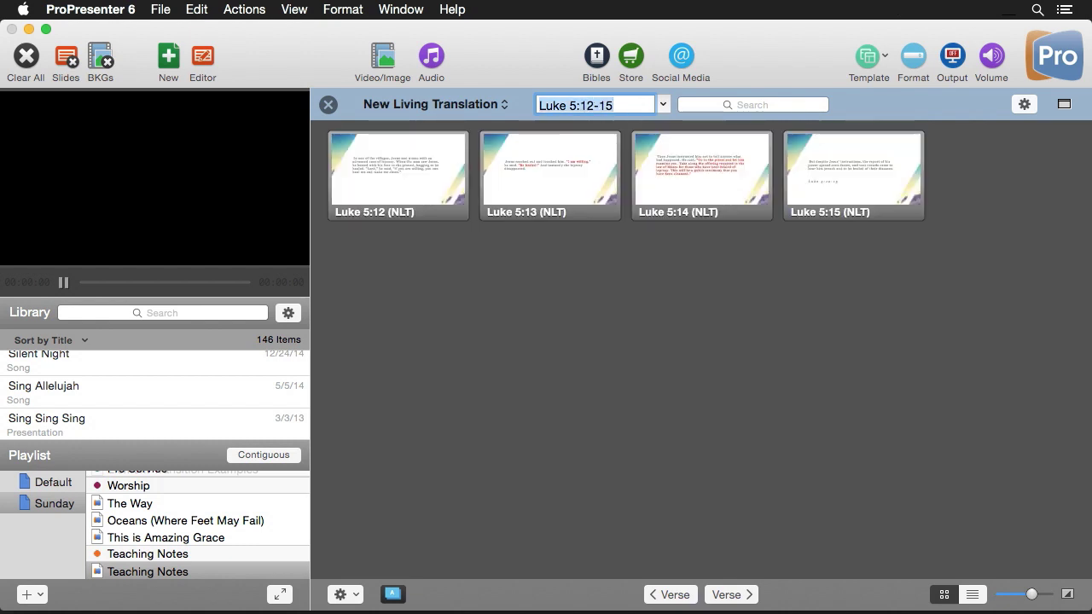
{"action": "left_click", "coordinate": [399, 168]}
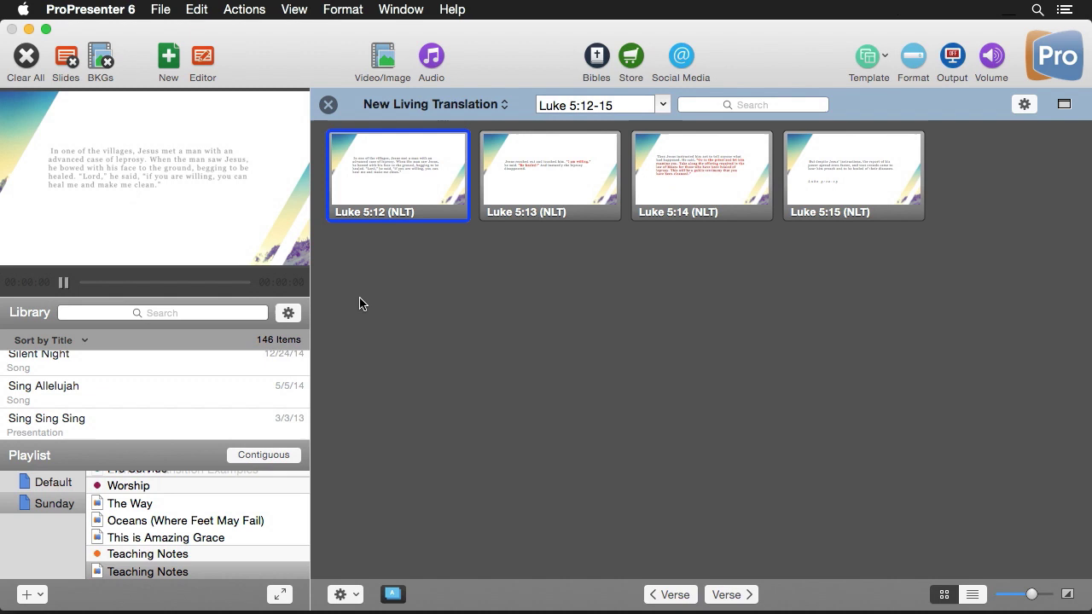
Copy the four Luke 5:12-15 slides into the Teaching Notes presentation and view it
{"action": "left_click", "coordinate": [158, 573]}
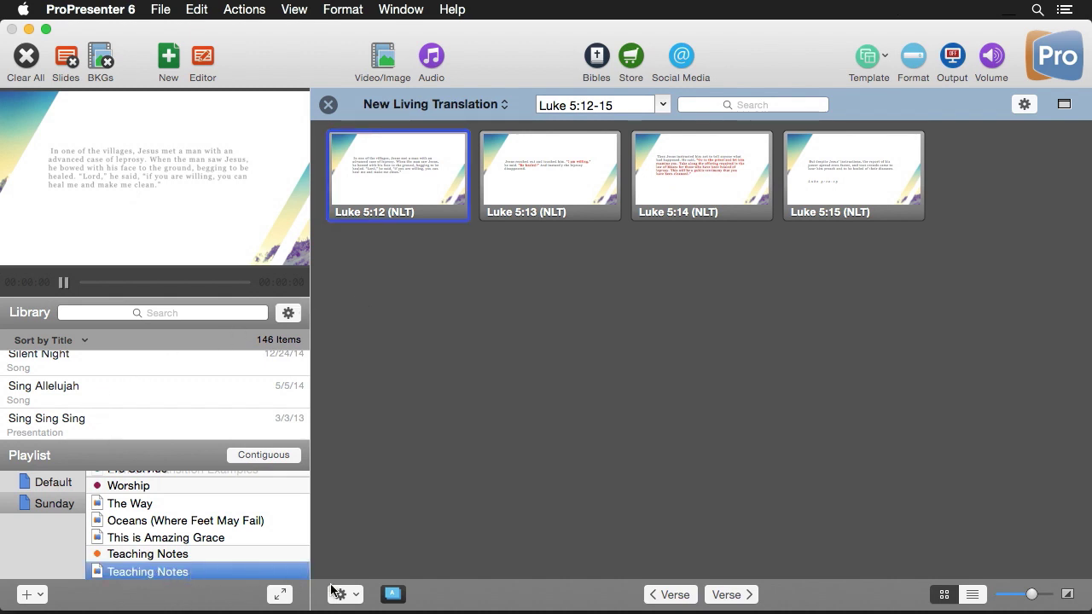
{"action": "left_click", "coordinate": [356, 598]}
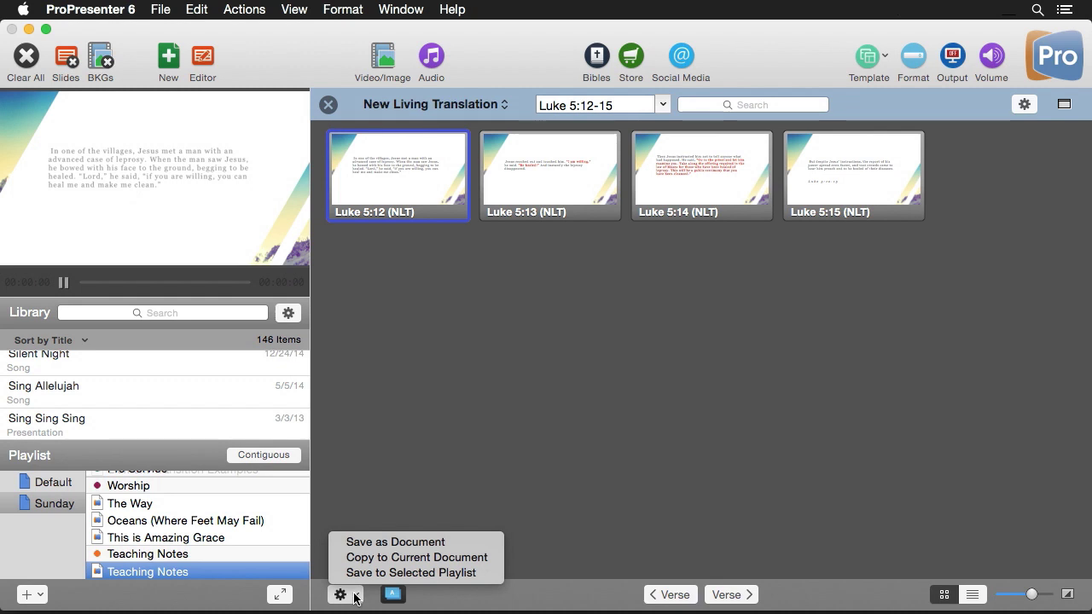
{"action": "left_click", "coordinate": [381, 558]}
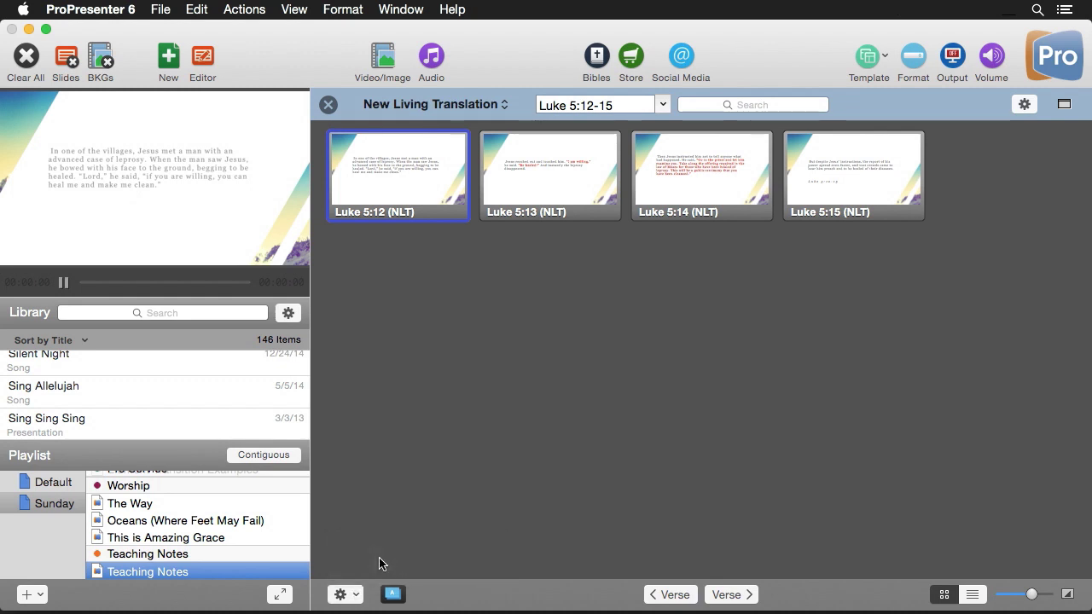
{"action": "left_click", "coordinate": [328, 104]}
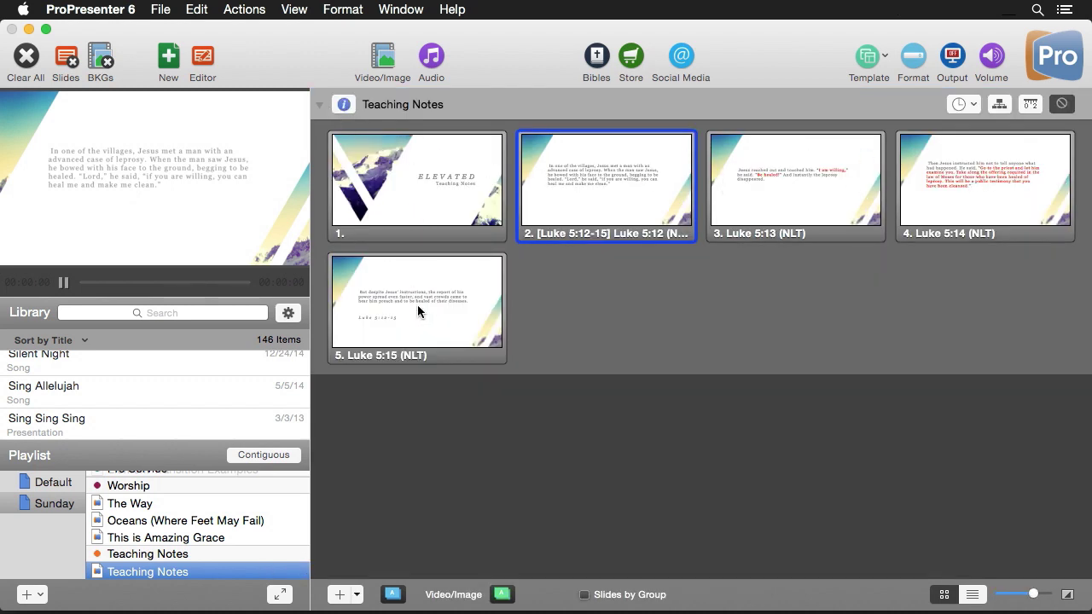
Change the Bible reference from Luke 5:12-15 to Luke 7:1-7 and load the passage
{"action": "left_click", "coordinate": [600, 58]}
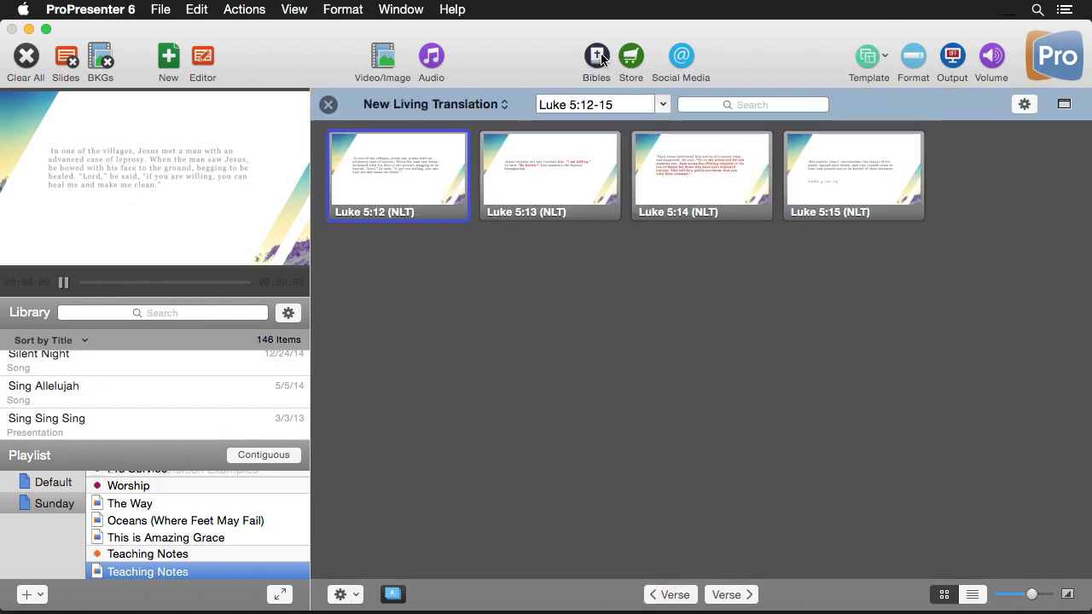
{"action": "left_click", "coordinate": [577, 107]}
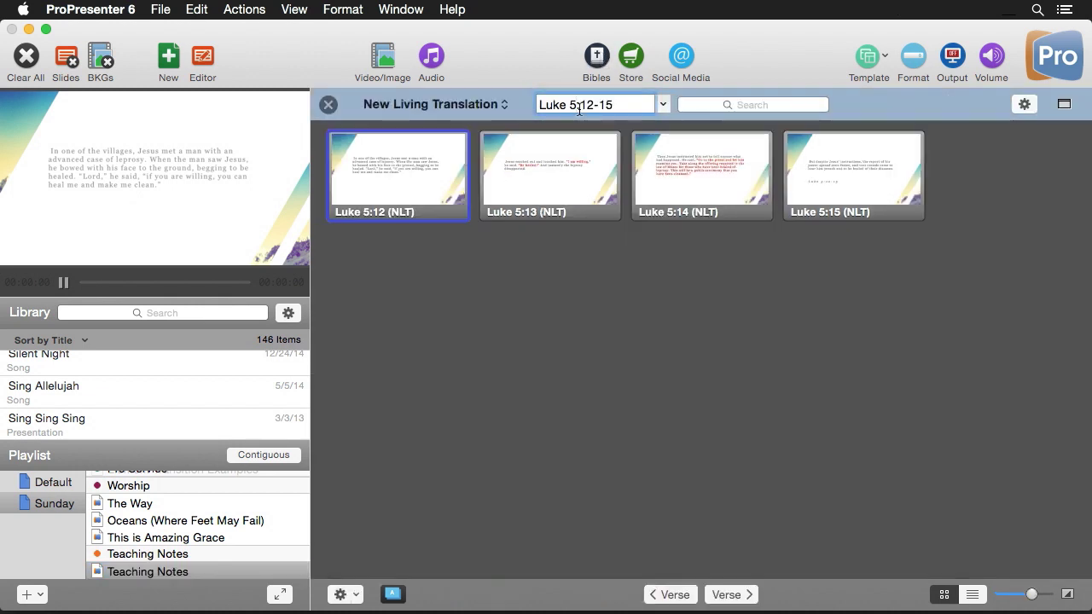
{"action": "double_click", "coordinate": [579, 106]}
{"action": "type", "text": "7"}
{"action": "left_click_drag", "start_coordinate": [615, 106], "coordinate": [598, 107]}
{"action": "type", "text": "15"}
{"action": "key", "text": "BackSpace"}
{"action": "key", "text": "BackSpace"}
{"action": "key", "text": "BackSpace"}
{"action": "key", "text": "BackSpace"}
{"action": "type", "text": "-"}
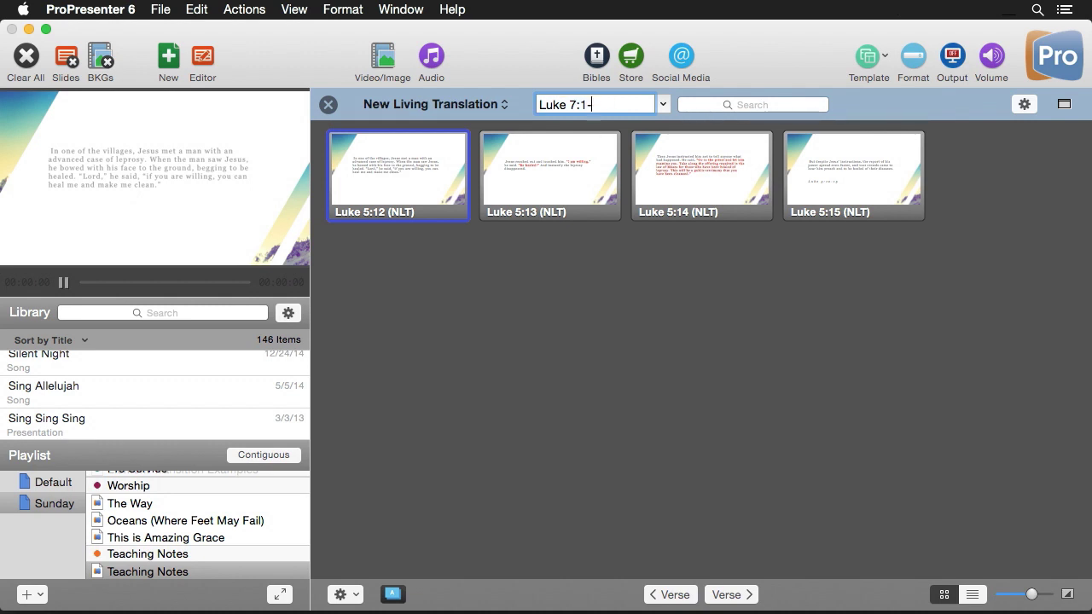
{"action": "key", "text": "Return"}
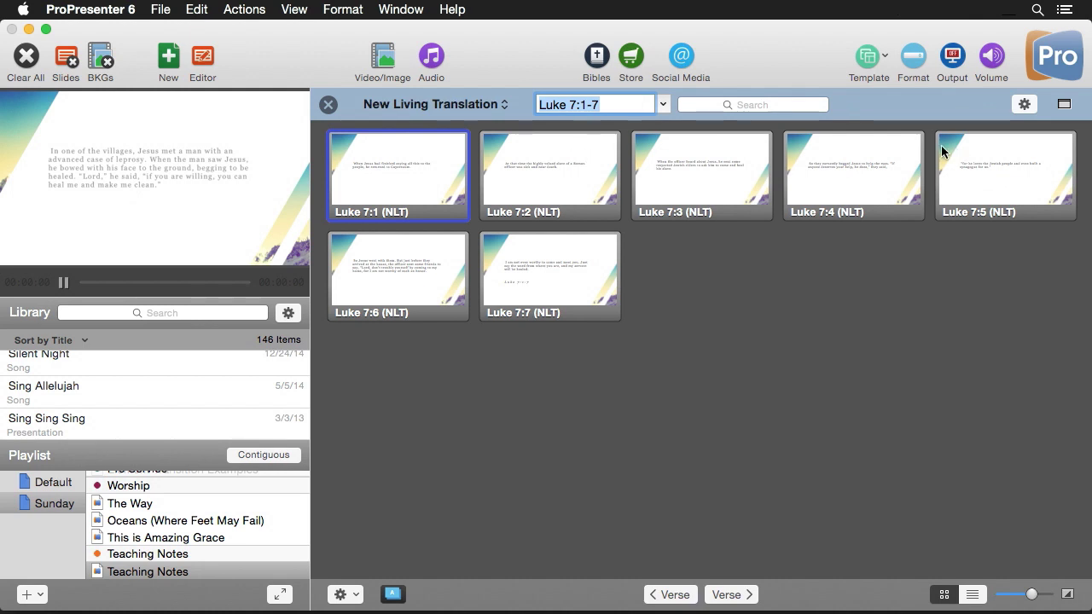
Copy the seven Luke 7:1-7 verse slides into Teaching Notes after the Luke 5 slides
{"action": "left_click", "coordinate": [344, 594]}
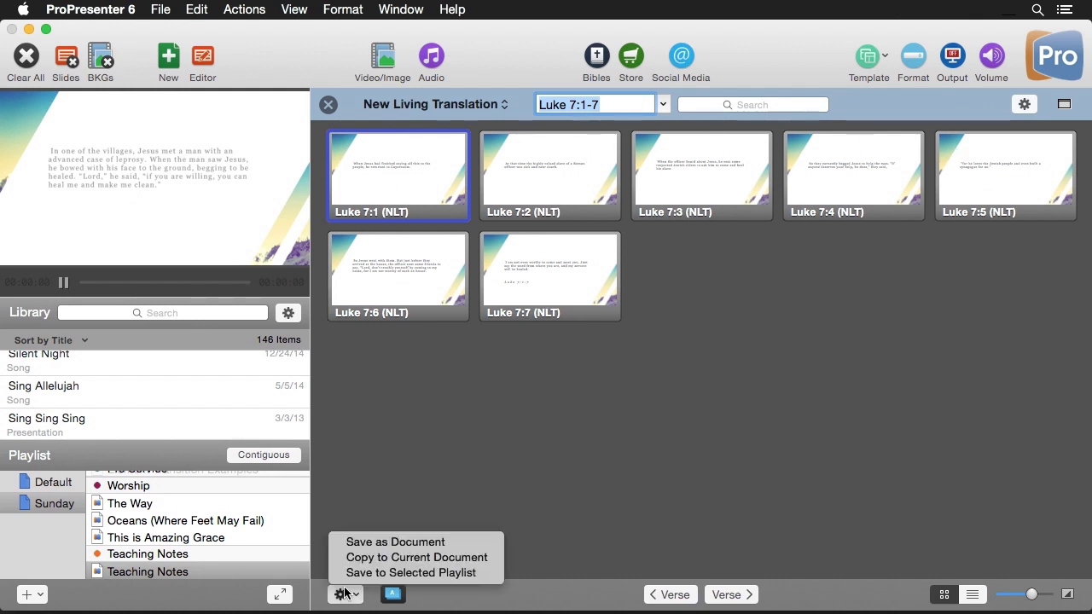
{"action": "left_click", "coordinate": [376, 556]}
{"action": "left_click", "coordinate": [327, 104]}
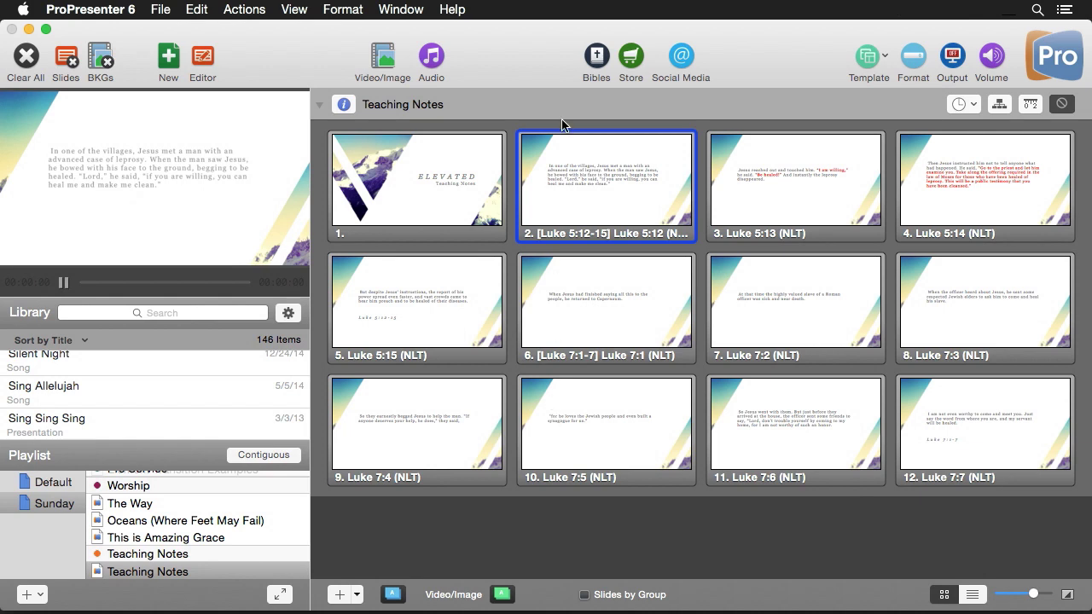
{"action": "left_click", "coordinate": [593, 60]}
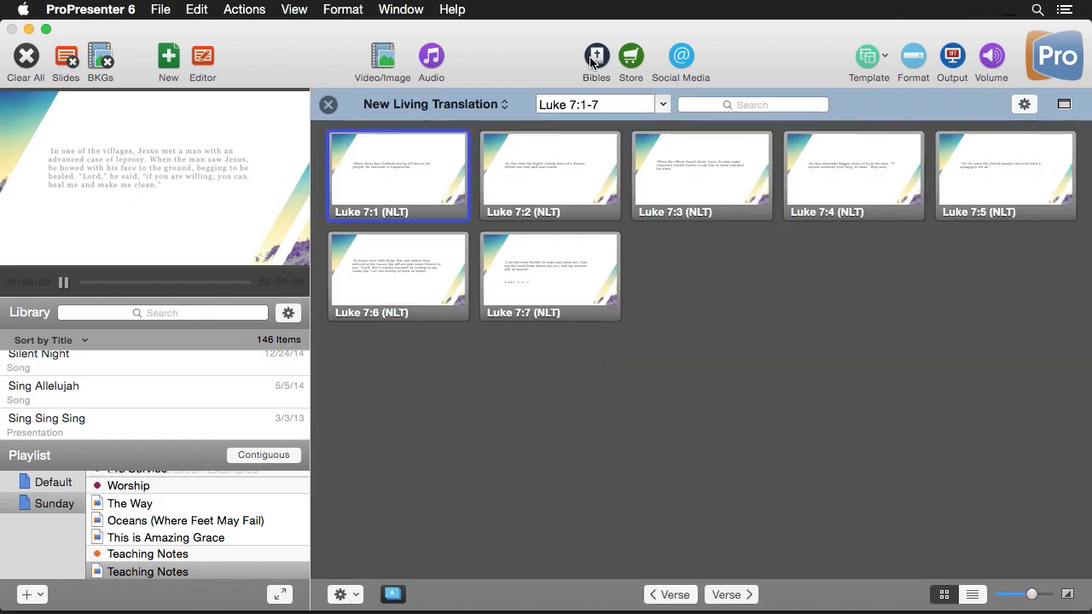
Save Luke 7:1-7 to the selected playlist as its own item, Luke 7_1-7 (NLT)
{"action": "left_click", "coordinate": [345, 595]}
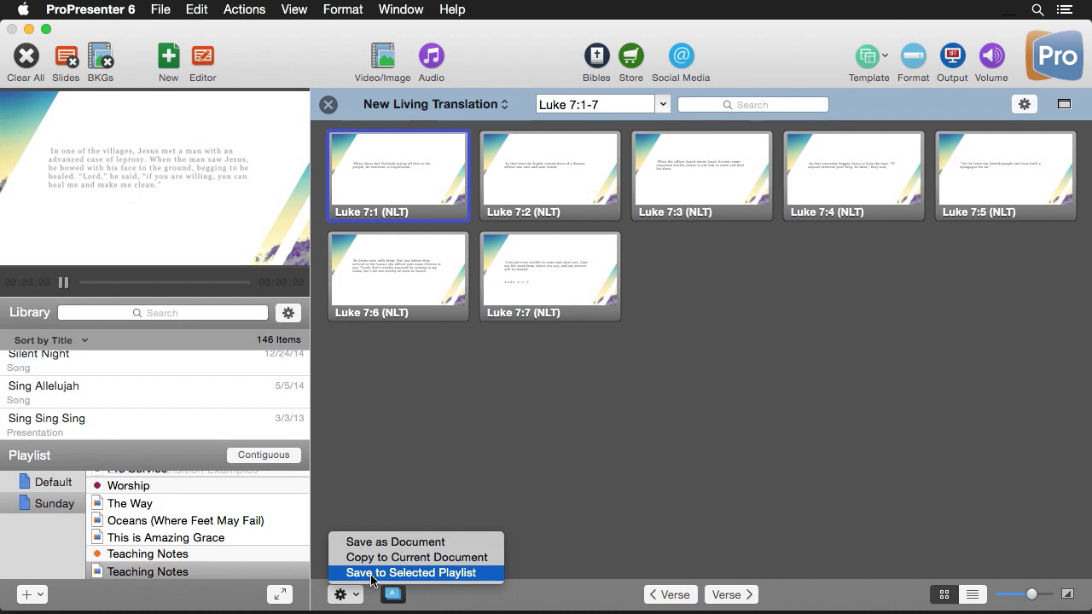
{"action": "left_click", "coordinate": [371, 575]}
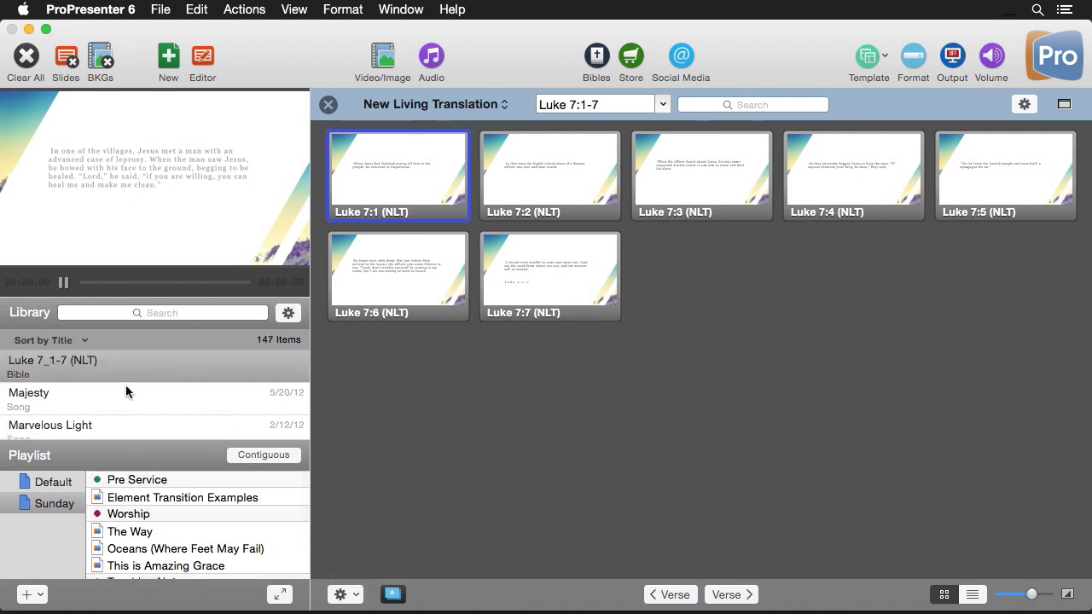
{"action": "scroll", "coordinate": [180, 528], "scroll_direction": "down", "scroll_amount": 3}
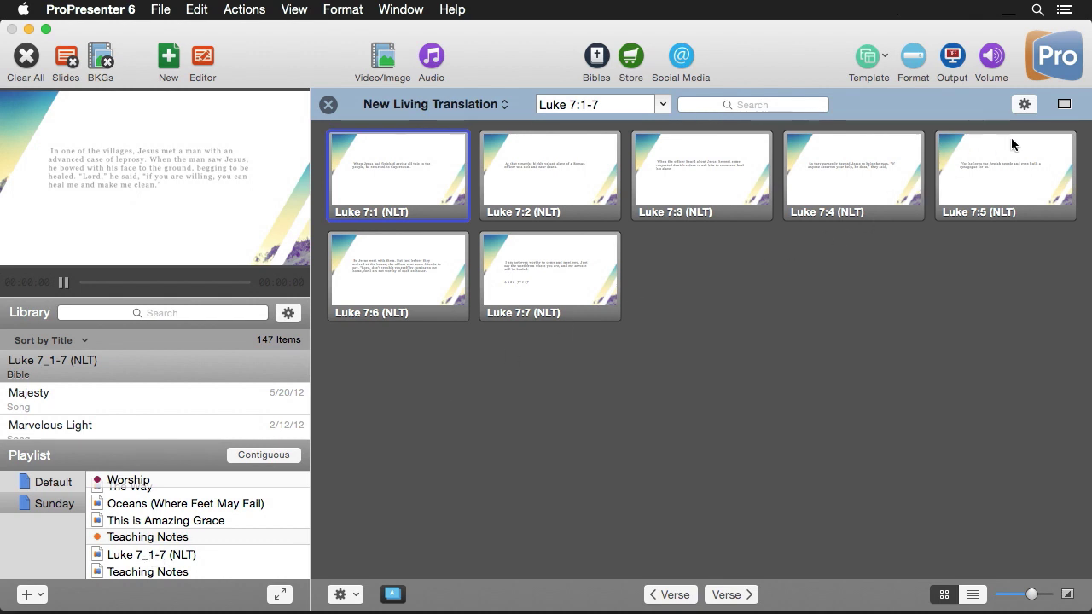
Create a new Bible slide template from the Template list and begin naming it 'Brads bibles'
{"action": "left_click", "coordinate": [1022, 104]}
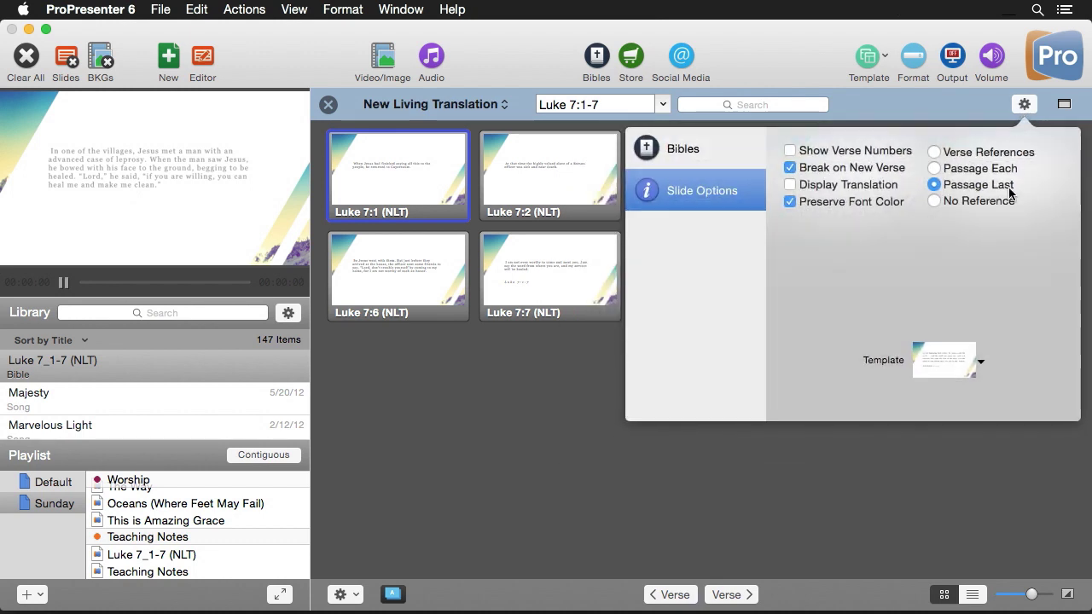
{"action": "left_click", "coordinate": [965, 367]}
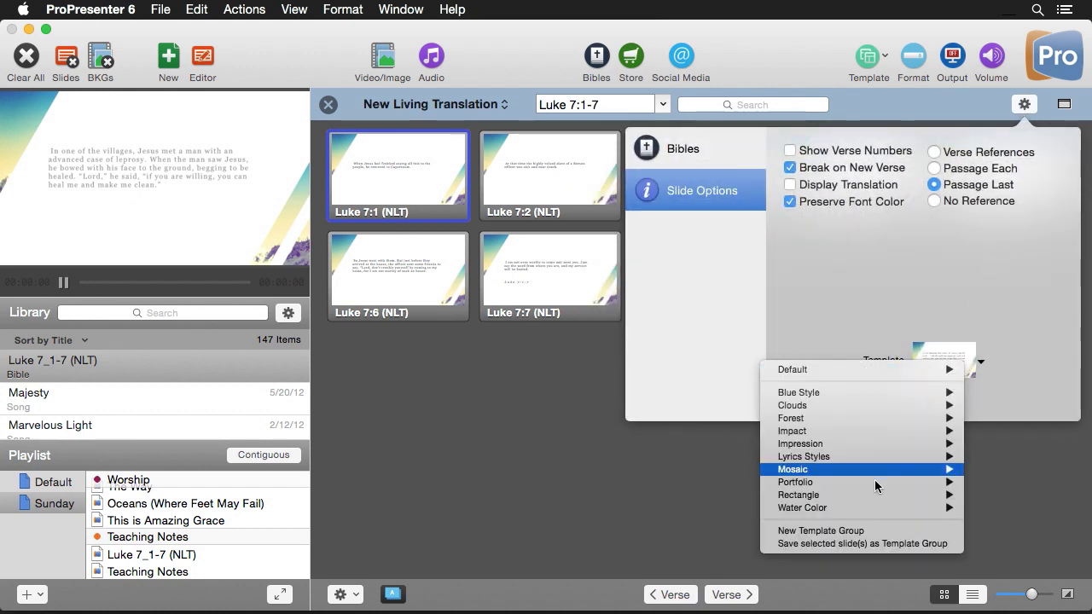
{"action": "left_click", "coordinate": [861, 531]}
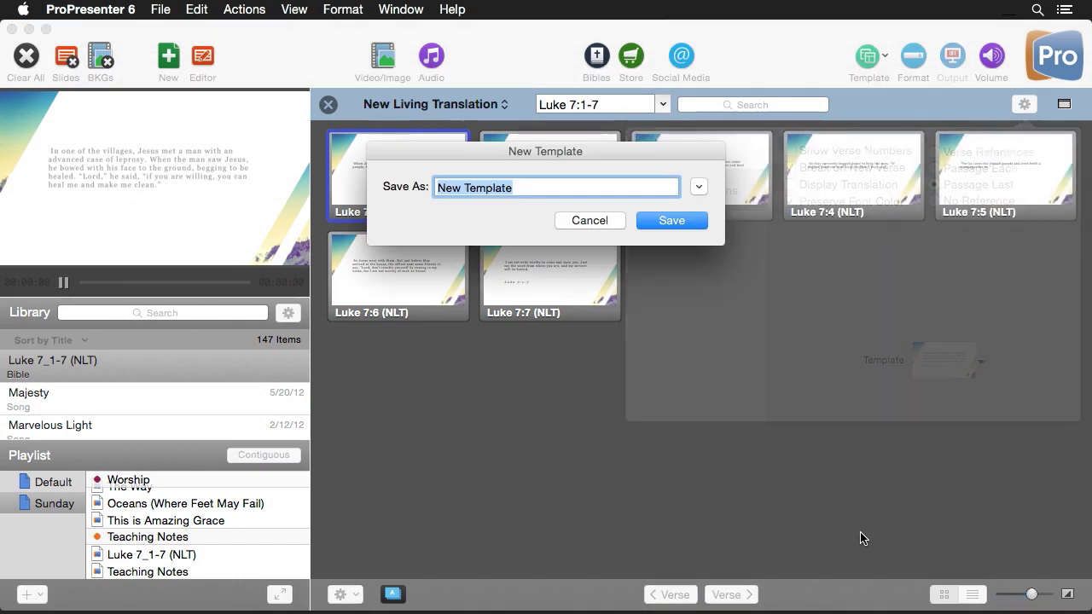
{"action": "type", "text": "Brads "}
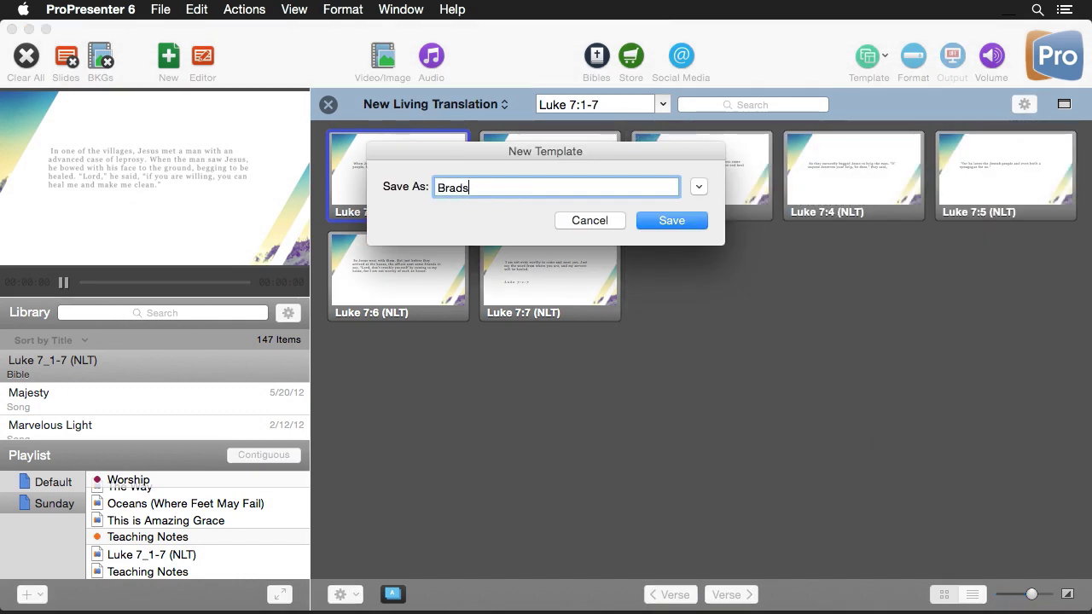
{"action": "type", "text": "bibles"}
Create the template and add a text box with four sample lines: Test, test, te, test
{"action": "key", "text": "Return"}
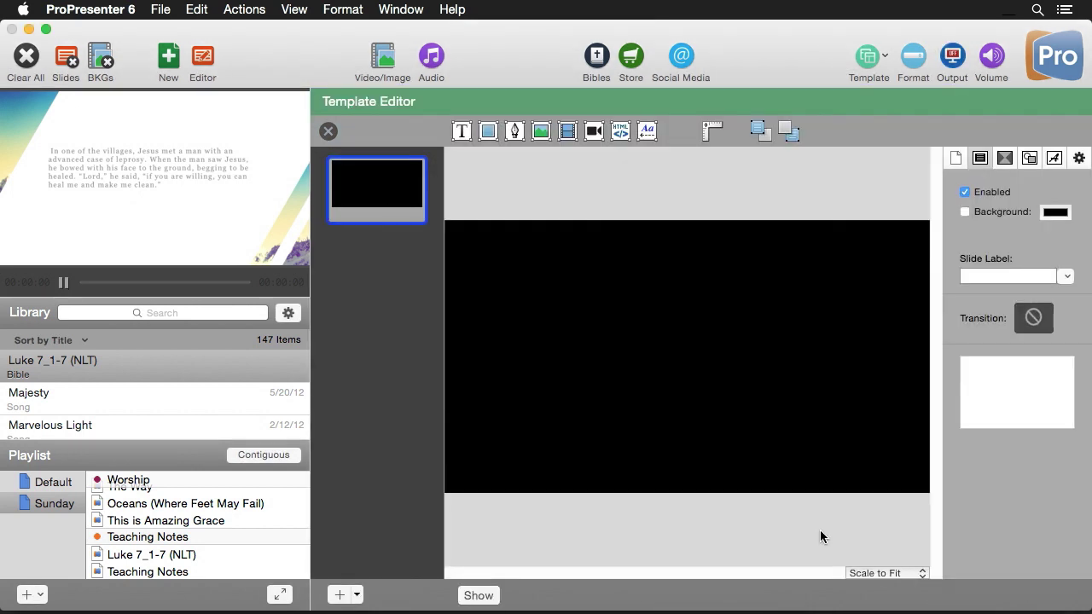
{"action": "left_click", "coordinate": [468, 137]}
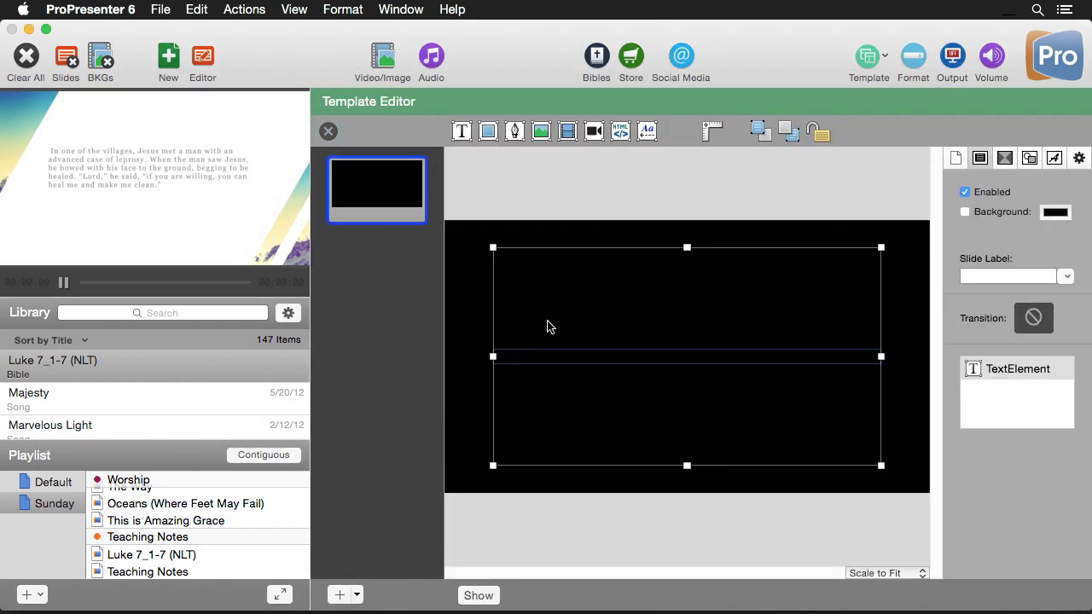
{"action": "type", "text": "T"}
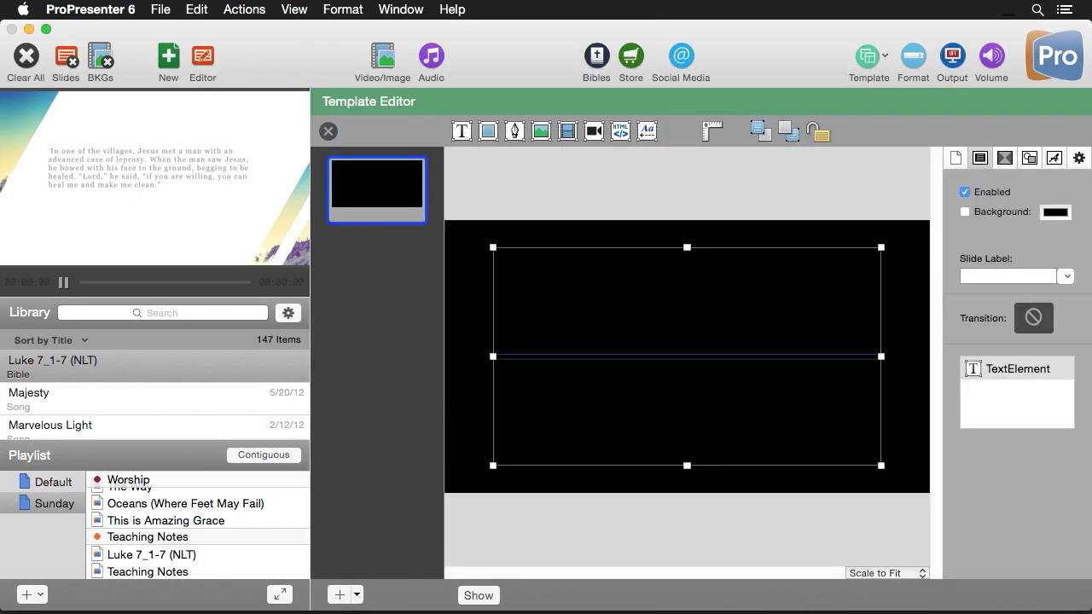
{"action": "type", "text": "est"}
{"action": "key", "text": "Return"}
{"action": "type", "text": "test"}
{"action": "key", "text": "Return"}
{"action": "type", "text": "te"}
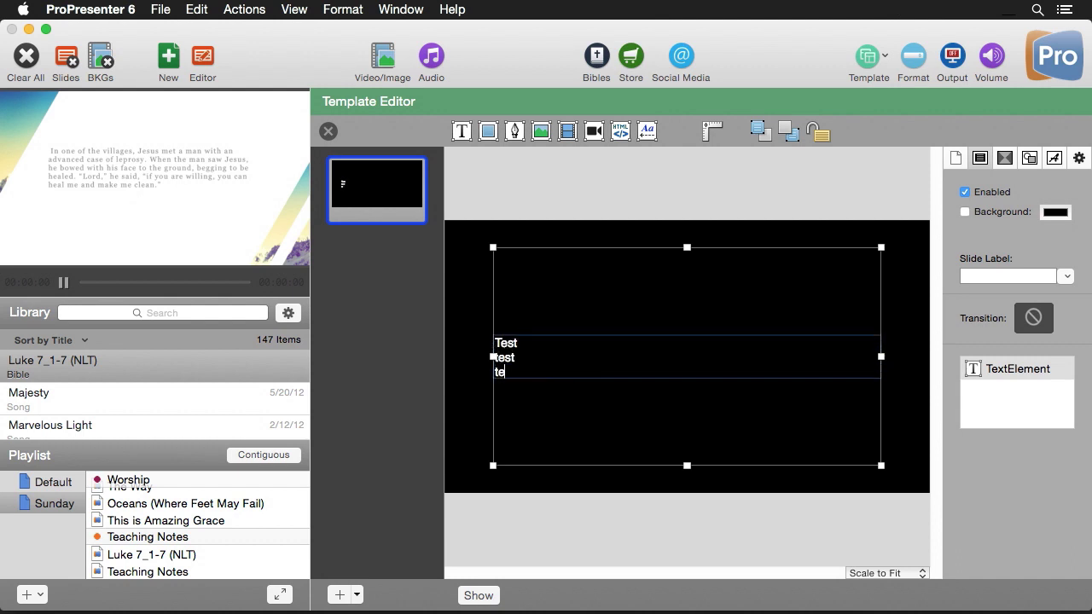
{"action": "key", "text": "Return"}
{"action": "type", "text": "test"}
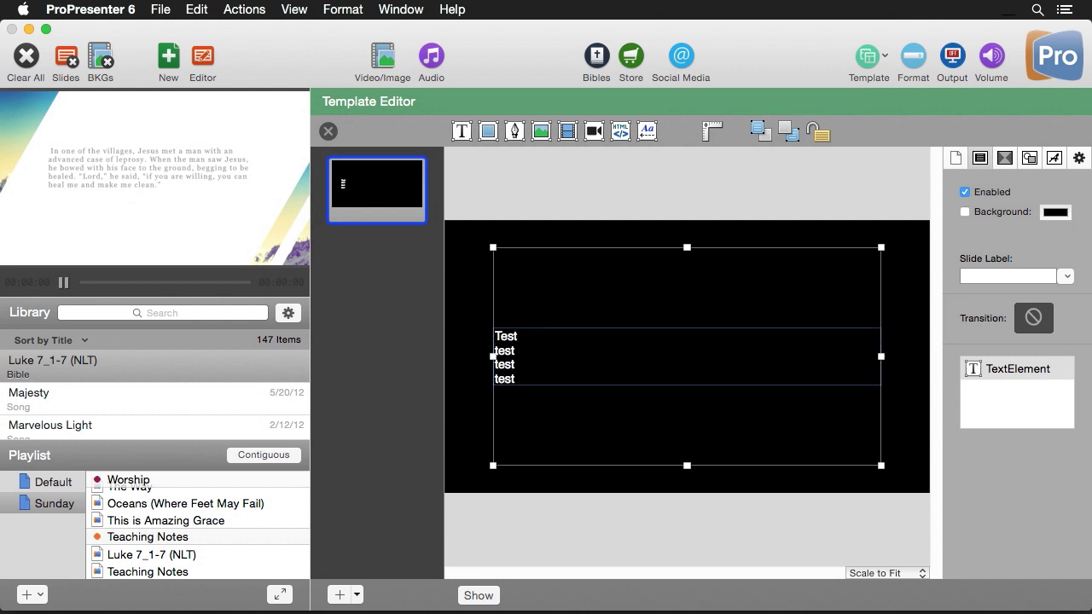
Enlarge all the sample text in the main box to 60-point size
{"action": "left_click_drag", "start_coordinate": [520, 380], "coordinate": [452, 304]}
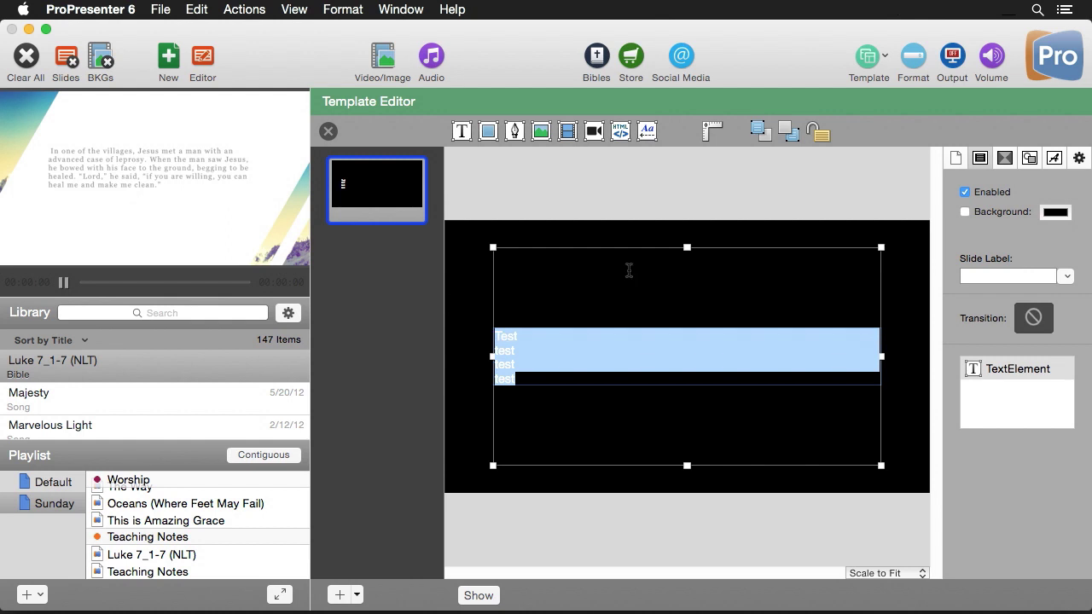
{"action": "left_click", "coordinate": [1056, 159]}
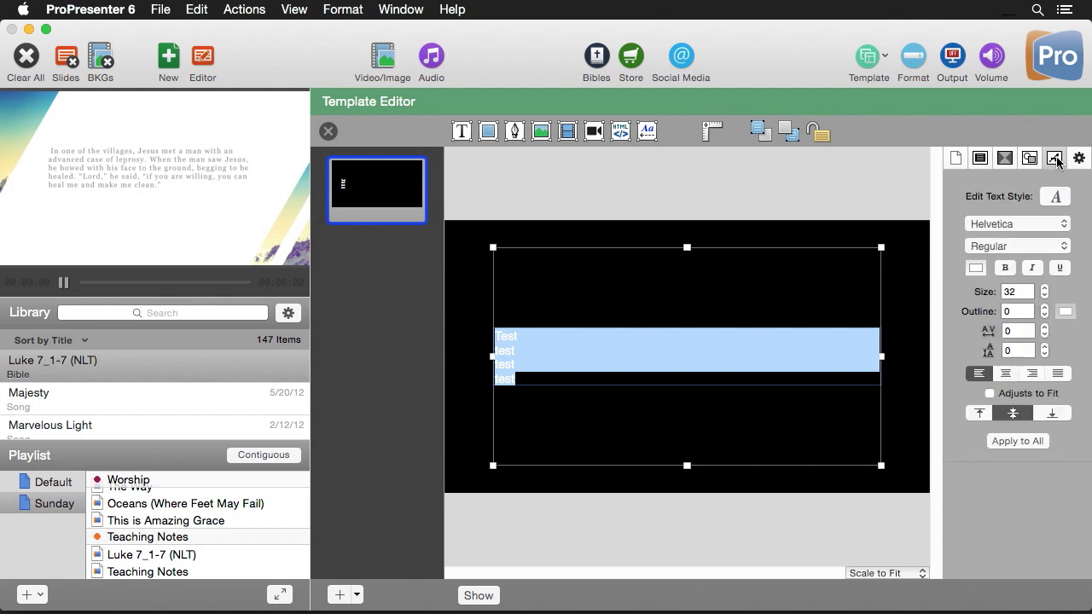
{"action": "double_click", "coordinate": [1019, 291]}
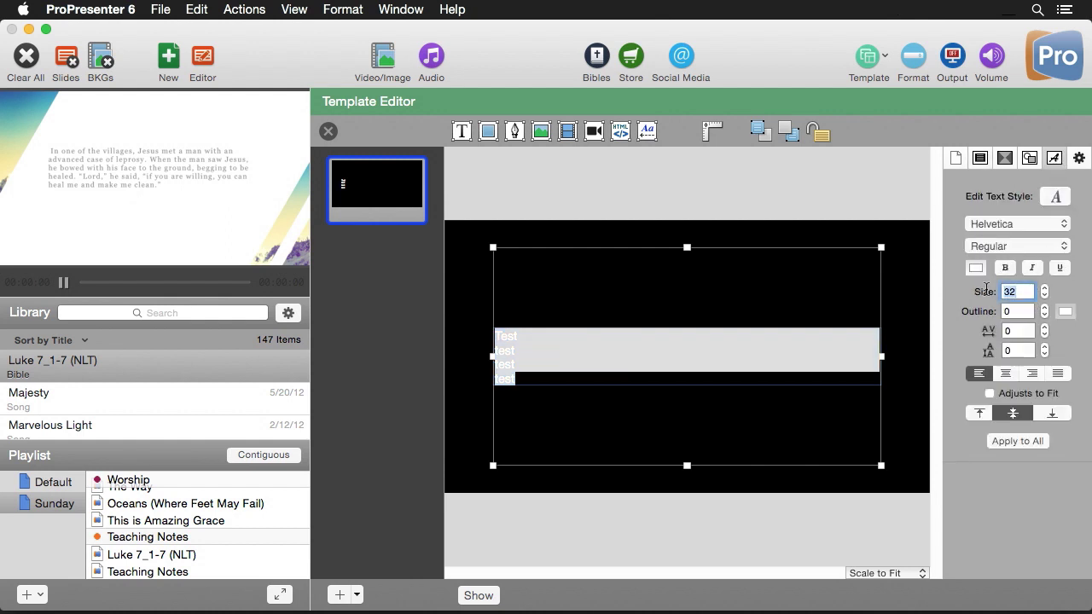
{"action": "type", "text": "60"}
{"action": "key", "text": "Return"}
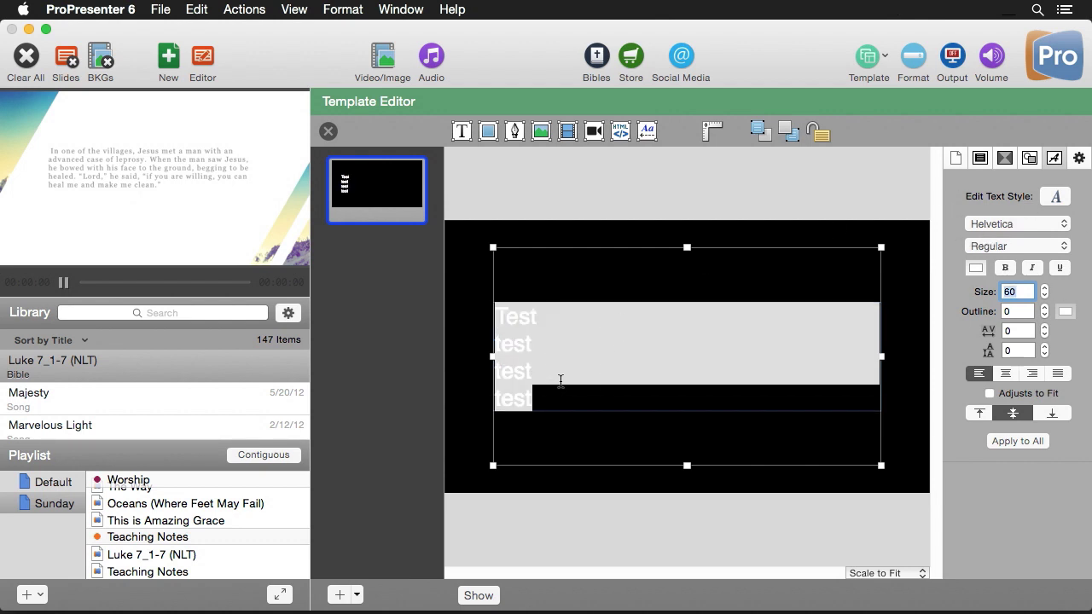
{"action": "left_click", "coordinate": [554, 521]}
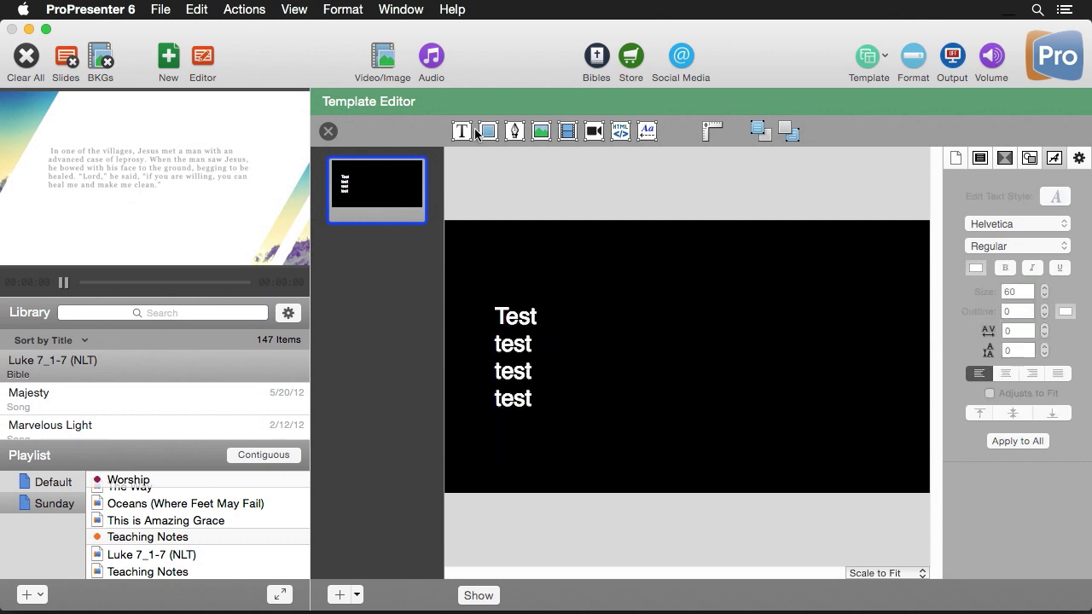
Add a second text box reading 'test' and shrink it to a strip near the slide bottom
{"action": "key", "text": "super+a"}
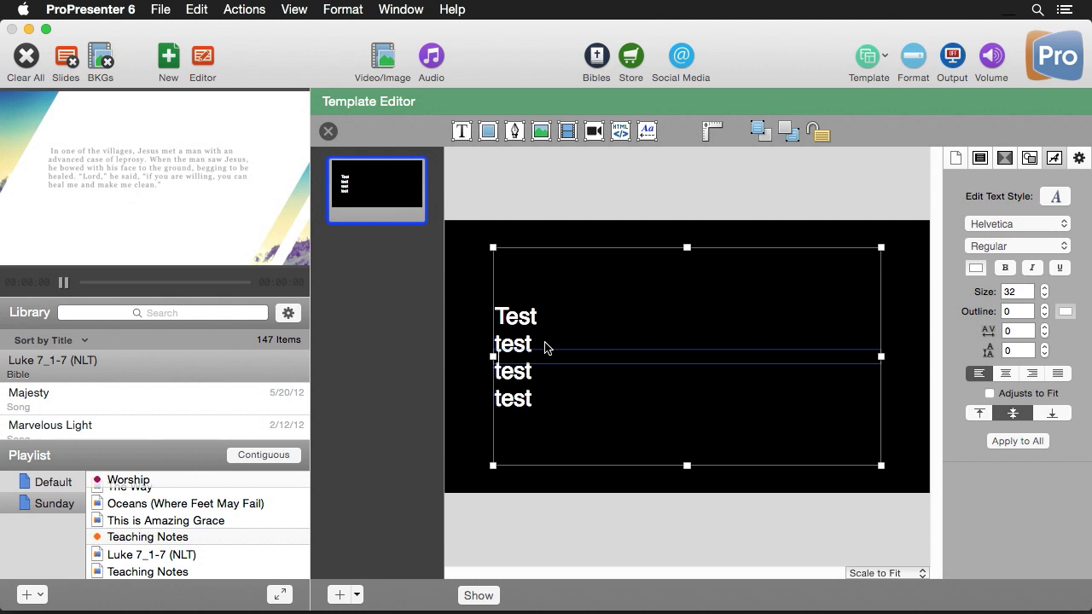
{"action": "type", "text": "test"}
{"action": "left_click_drag", "start_coordinate": [687, 247], "coordinate": [685, 435]}
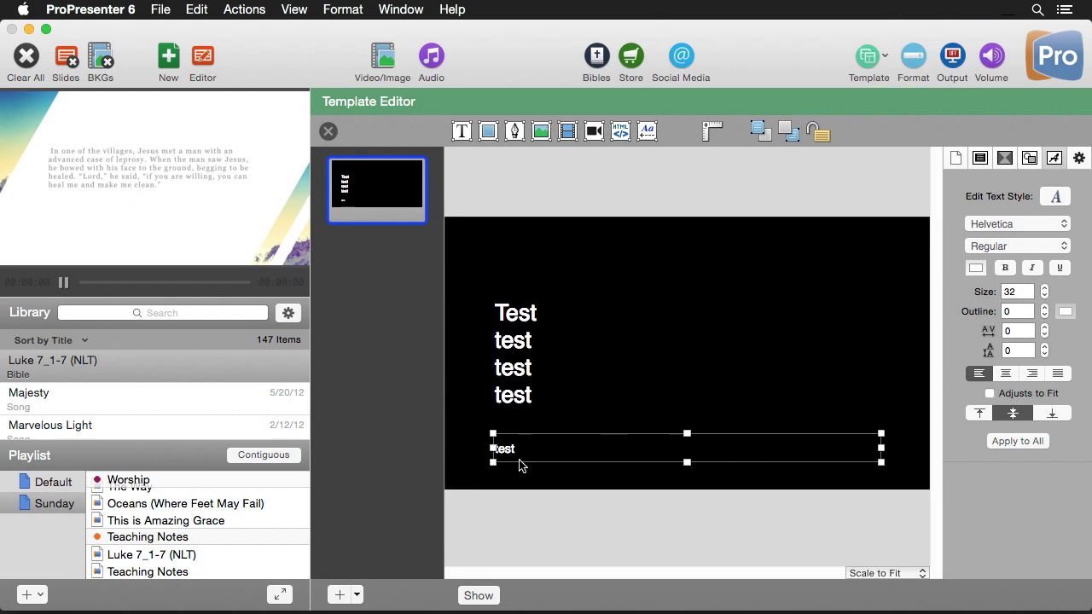
Make the bottom box's test text italic and right-aligned
{"action": "double_click", "coordinate": [518, 449]}
{"action": "left_click", "coordinate": [524, 436]}
{"action": "left_click_drag", "start_coordinate": [524, 436], "coordinate": [481, 437]}
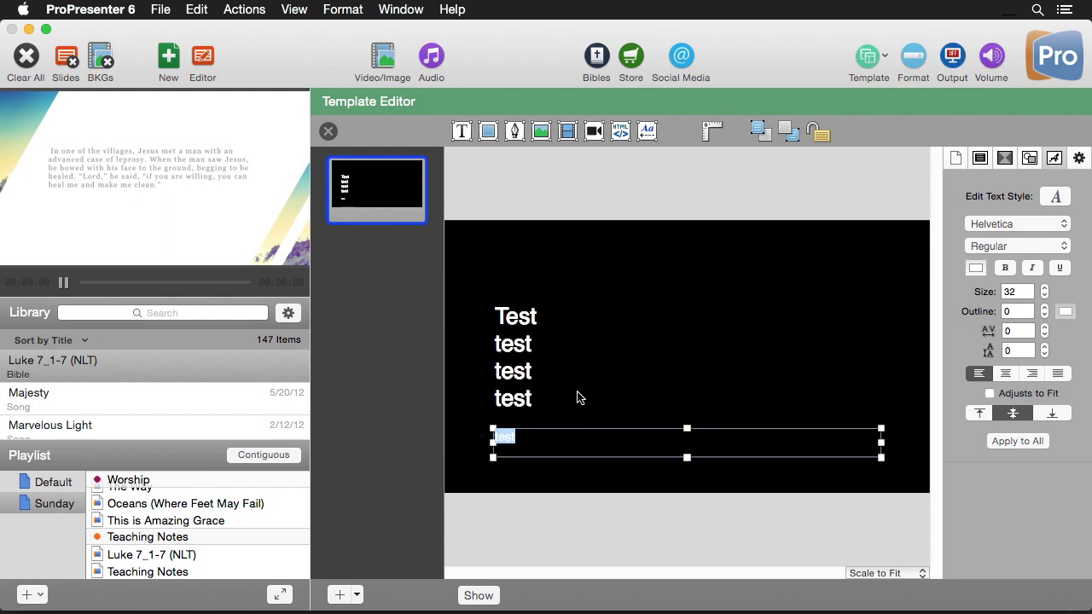
{"action": "left_click", "coordinate": [1032, 268]}
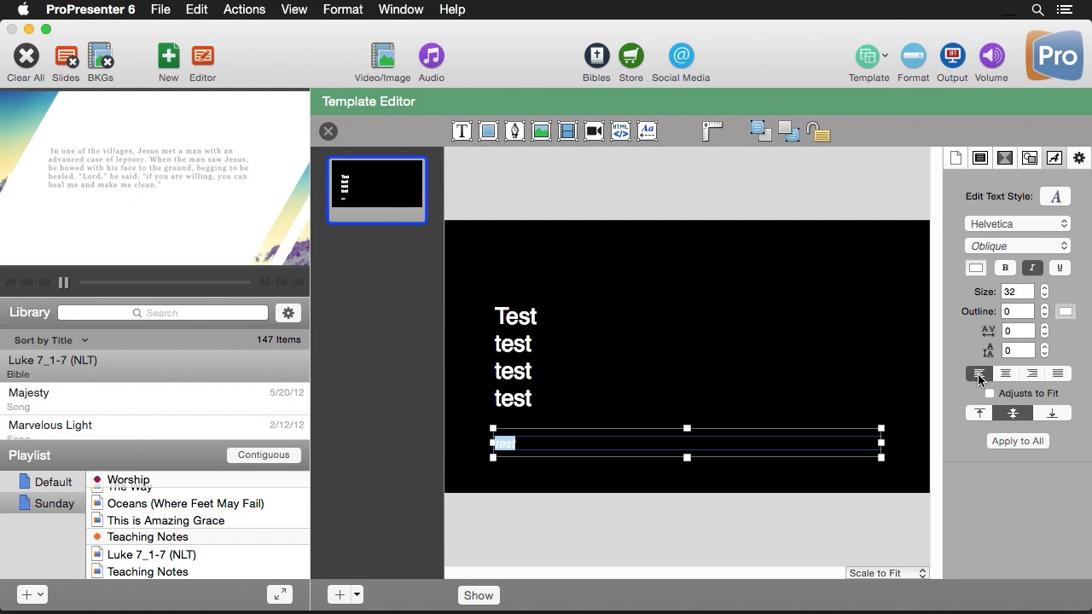
{"action": "left_click", "coordinate": [1032, 373]}
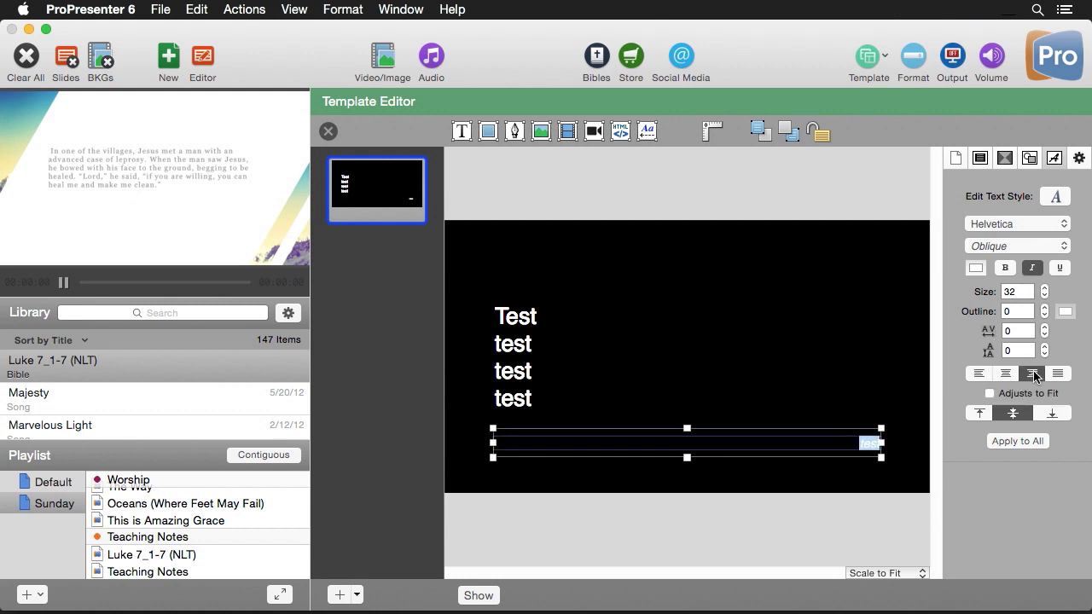
{"action": "left_click", "coordinate": [851, 506]}
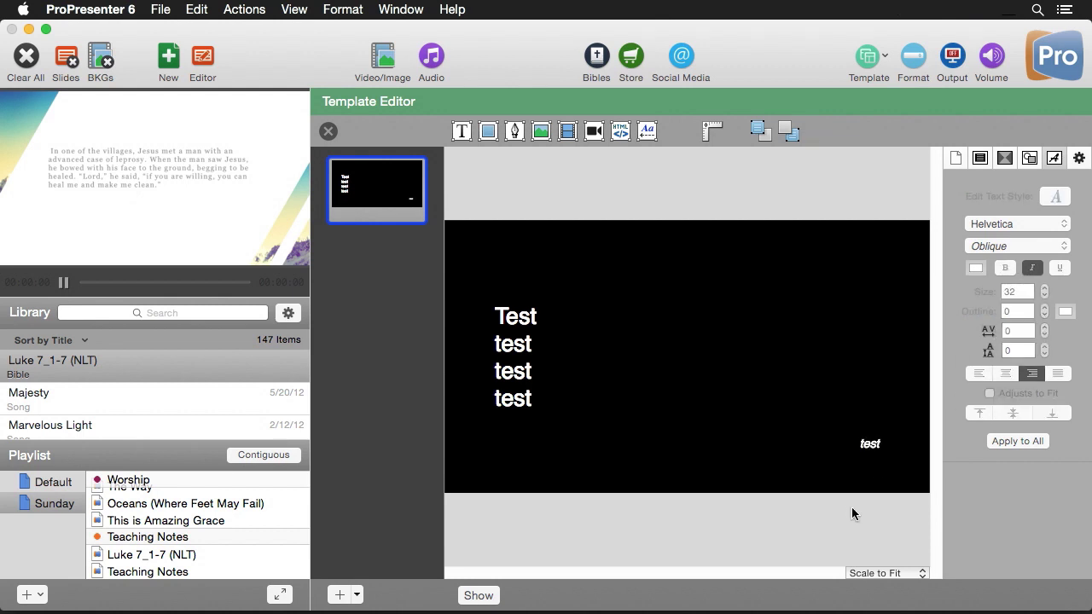
Set the bottom box's font size to 50
{"action": "left_click", "coordinate": [878, 450]}
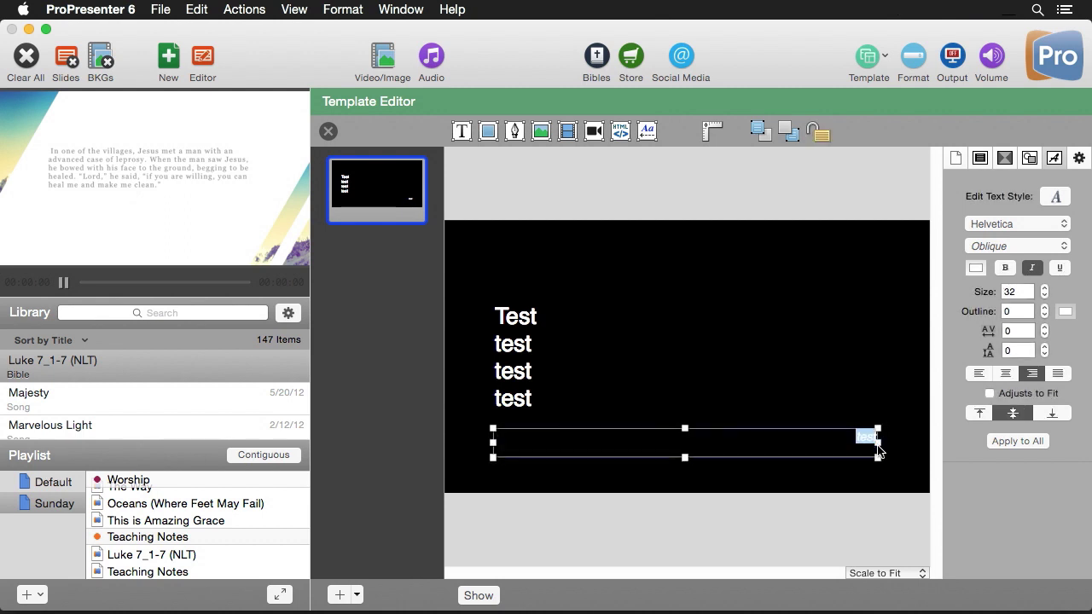
{"action": "left_click", "coordinate": [999, 292]}
{"action": "type", "text": "4"}
{"action": "key", "text": "Return"}
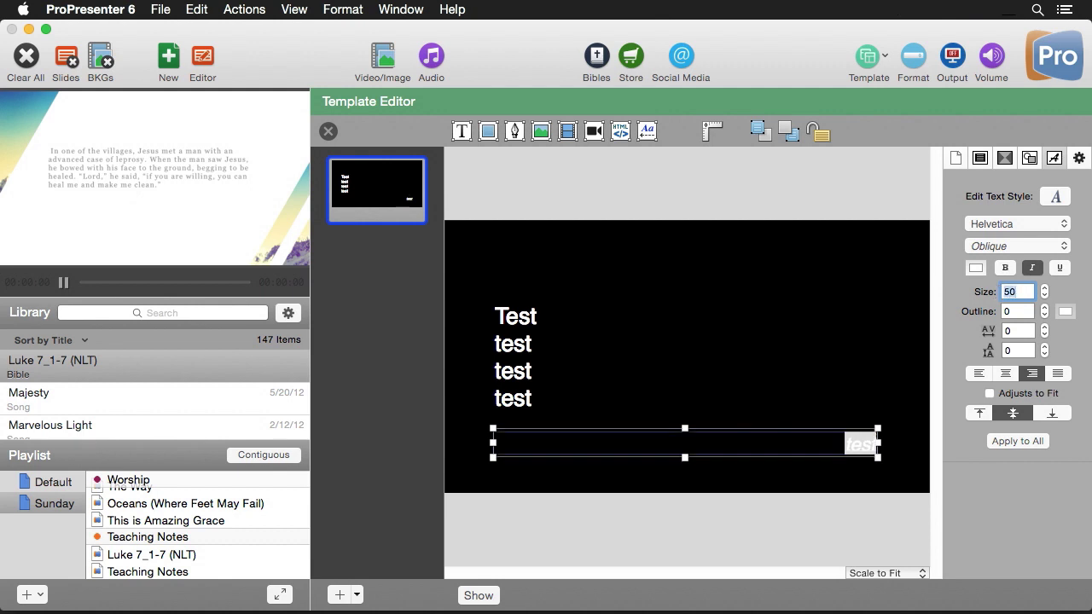
{"action": "left_click", "coordinate": [828, 497]}
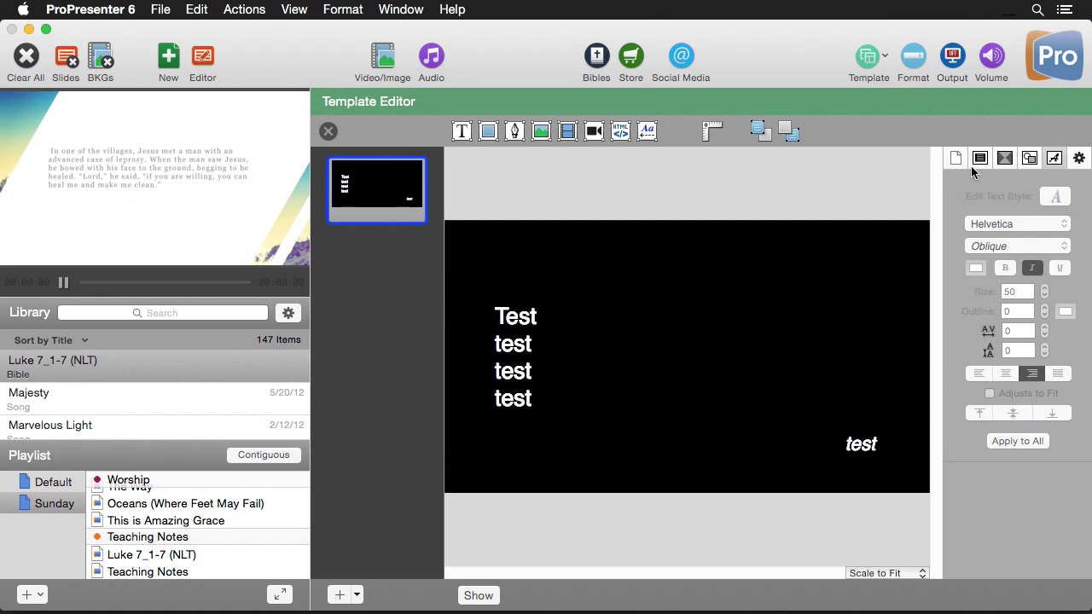
Name the main text box 'Bible Text' in the element properties
{"action": "left_click", "coordinate": [1029, 158]}
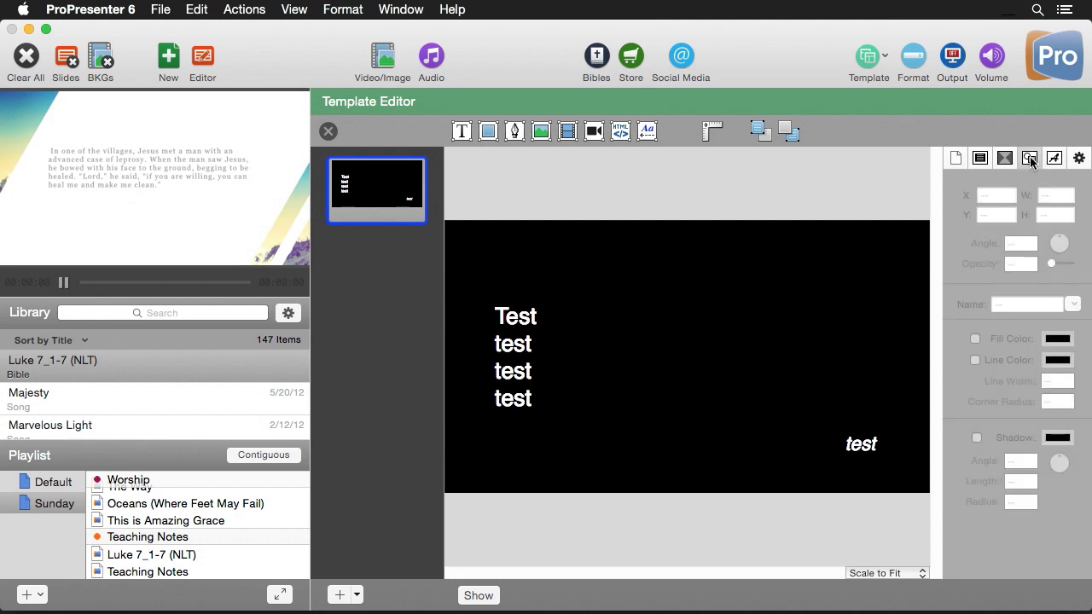
{"action": "left_click", "coordinate": [531, 368]}
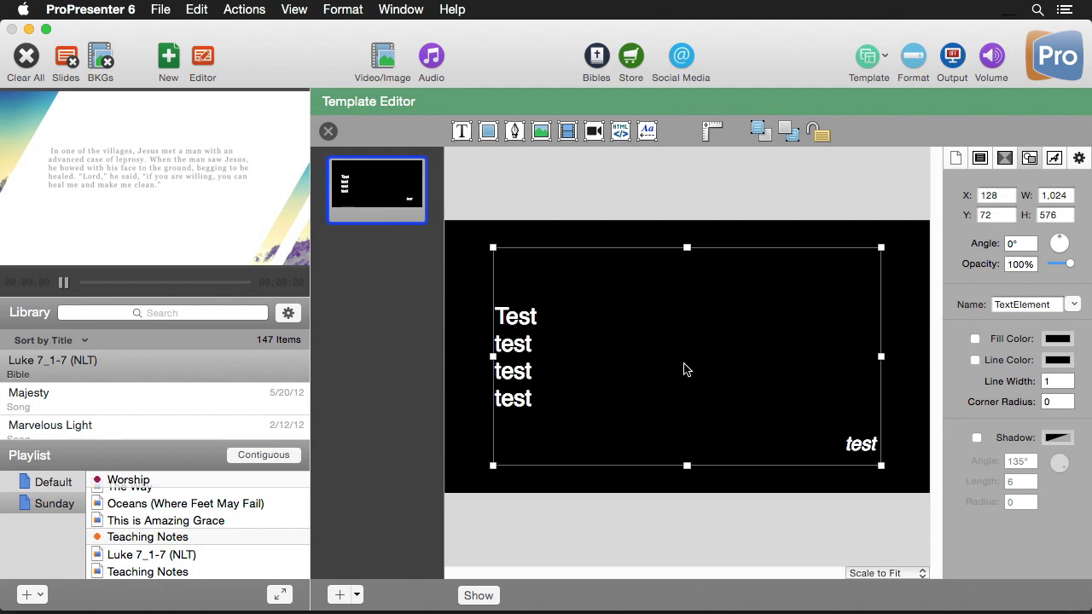
{"action": "left_click", "coordinate": [1073, 304]}
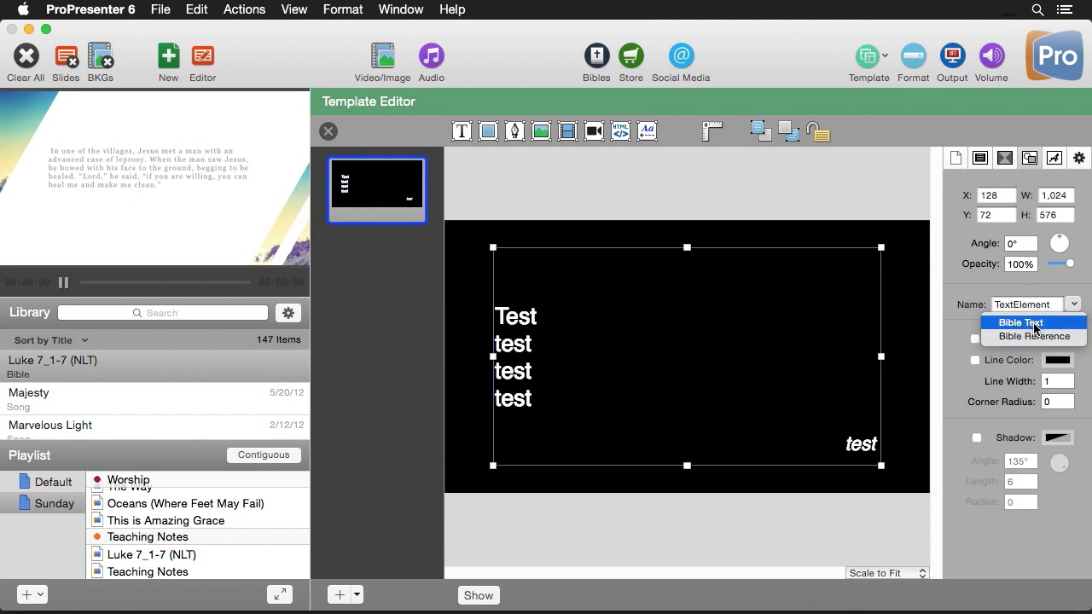
{"action": "left_click", "coordinate": [1034, 324]}
Name the bottom italic text box 'Bible Reference'
{"action": "left_click", "coordinate": [863, 450]}
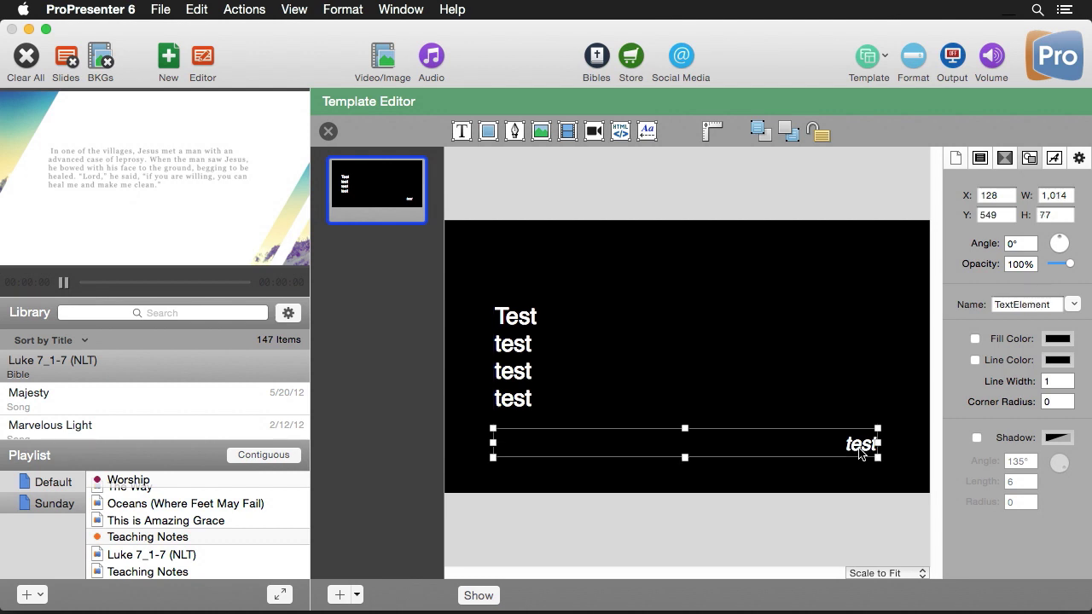
{"action": "left_click", "coordinate": [1073, 304]}
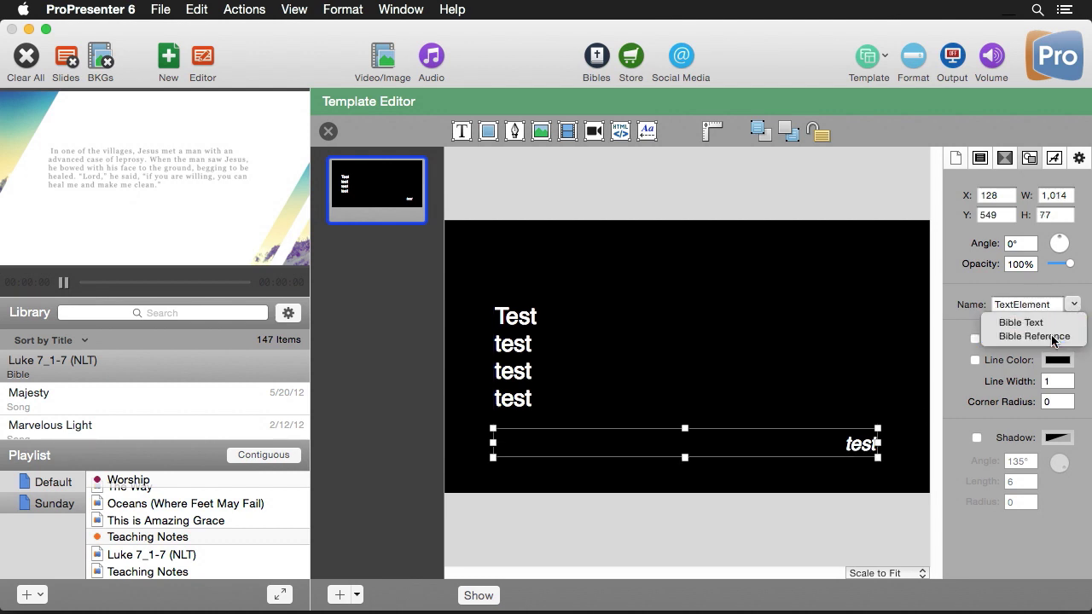
{"action": "left_click", "coordinate": [1054, 334]}
{"action": "left_click", "coordinate": [858, 499]}
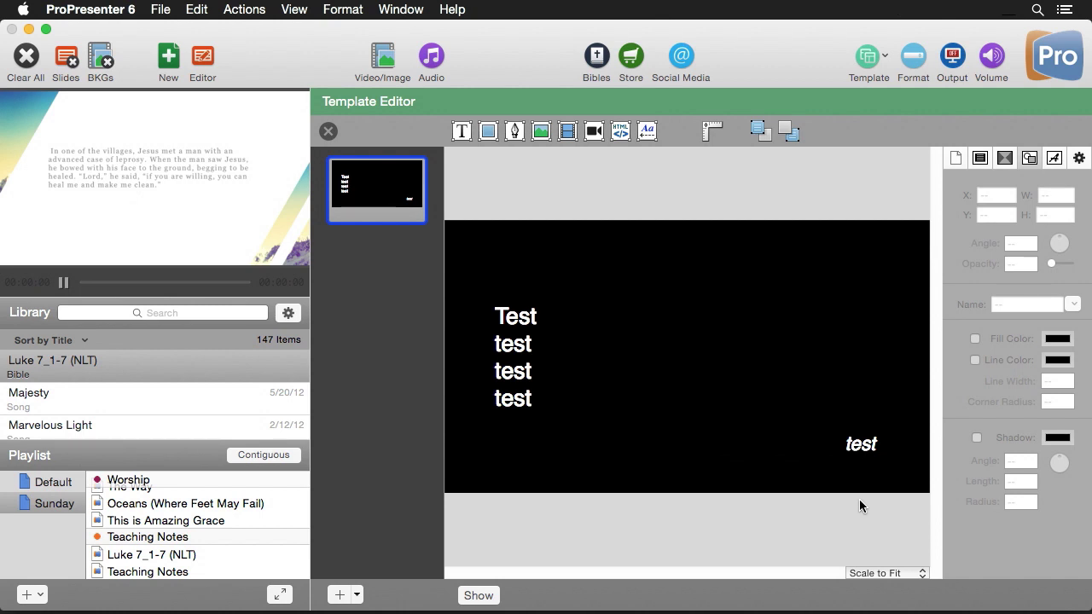
Close the Template Editor and set the Luke 7:1-7 Bible slides to Brads bibles Template 1
{"action": "left_click", "coordinate": [329, 132]}
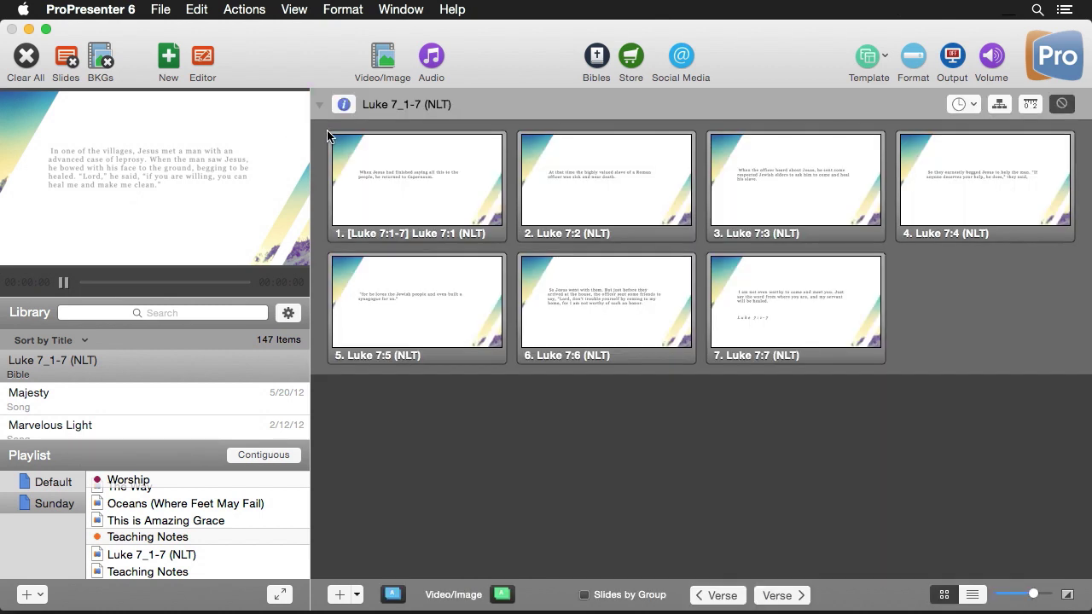
{"action": "left_click", "coordinate": [597, 64]}
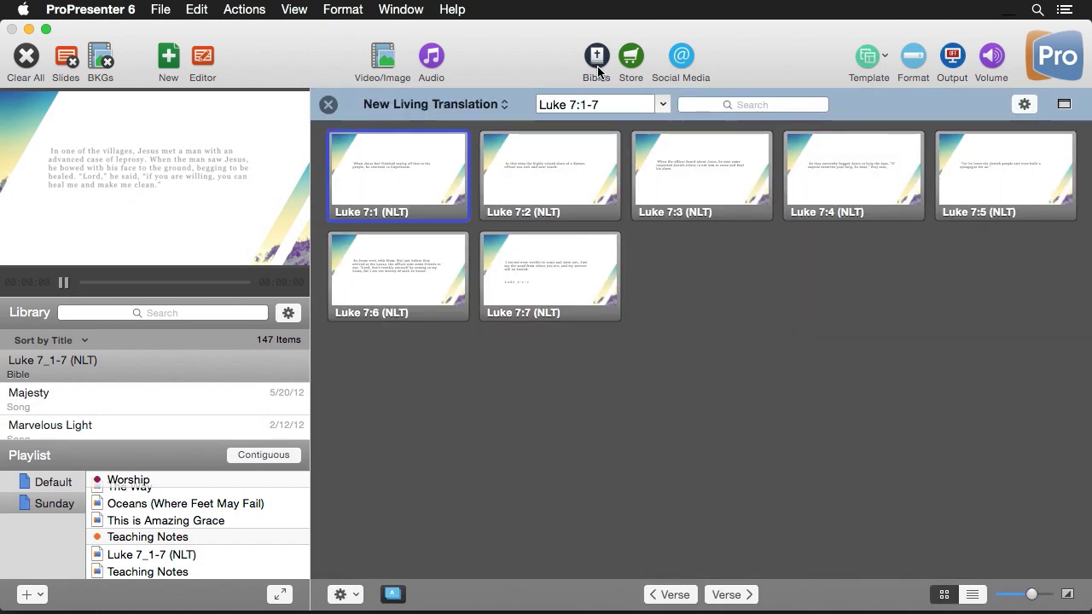
{"action": "left_click", "coordinate": [1024, 104]}
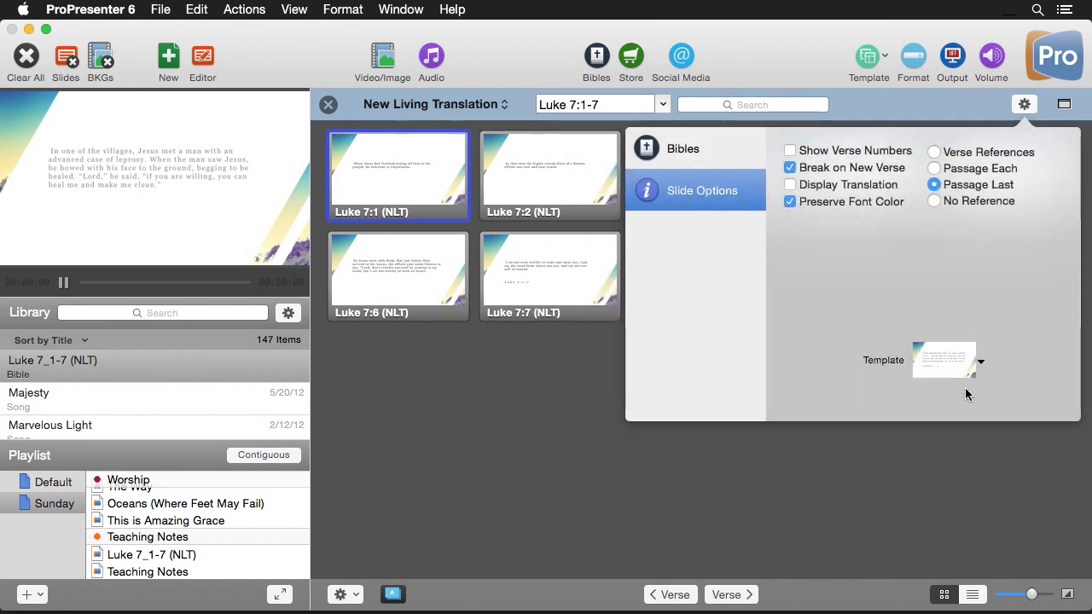
{"action": "left_click", "coordinate": [970, 360]}
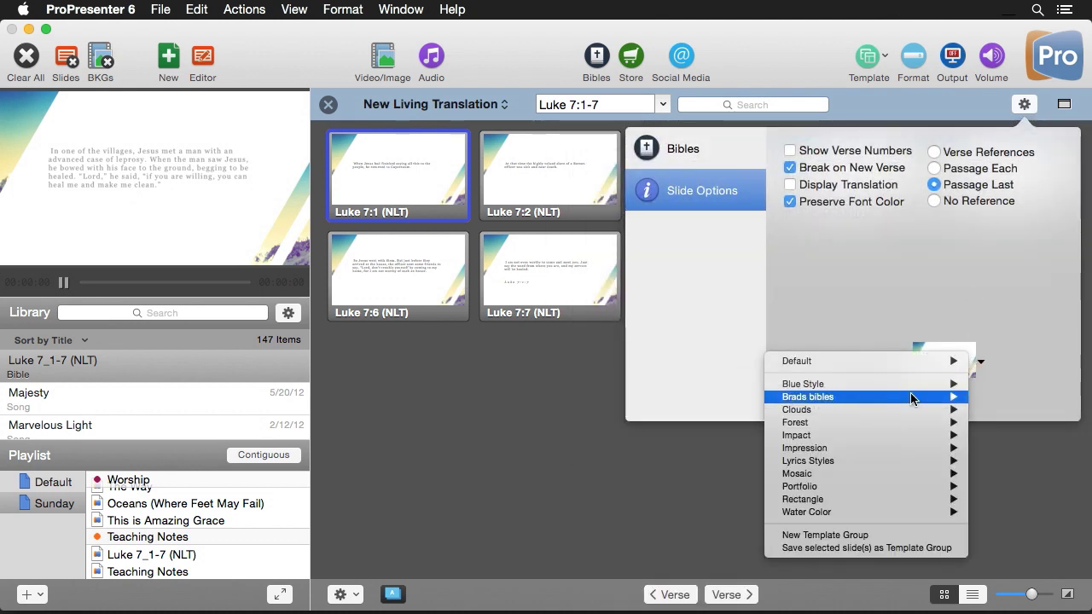
{"action": "mouse_move", "coordinate": [808, 396]}
{"action": "left_click", "coordinate": [729, 416]}
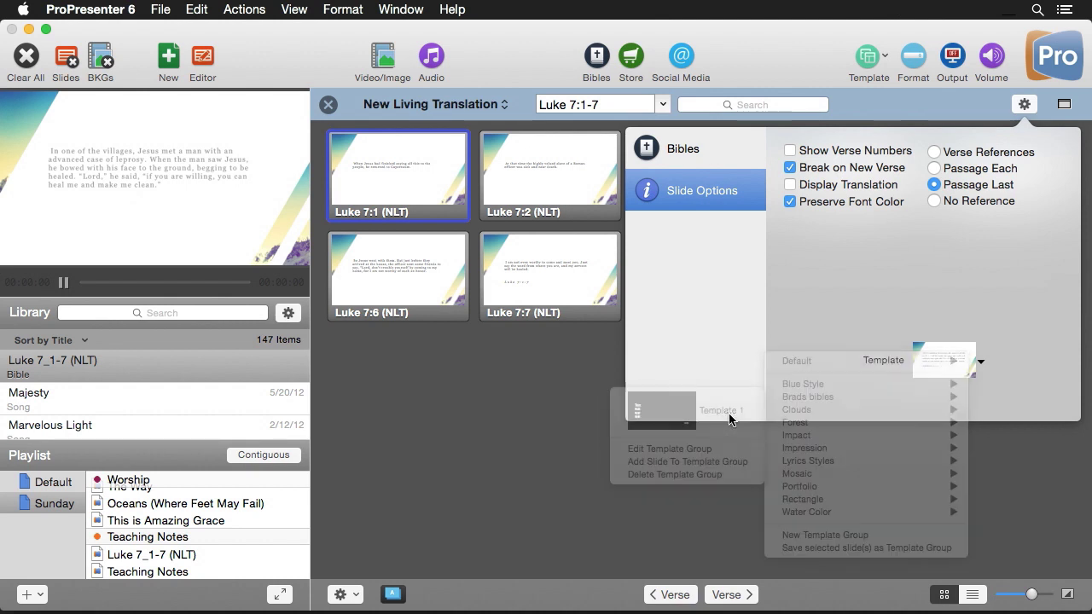